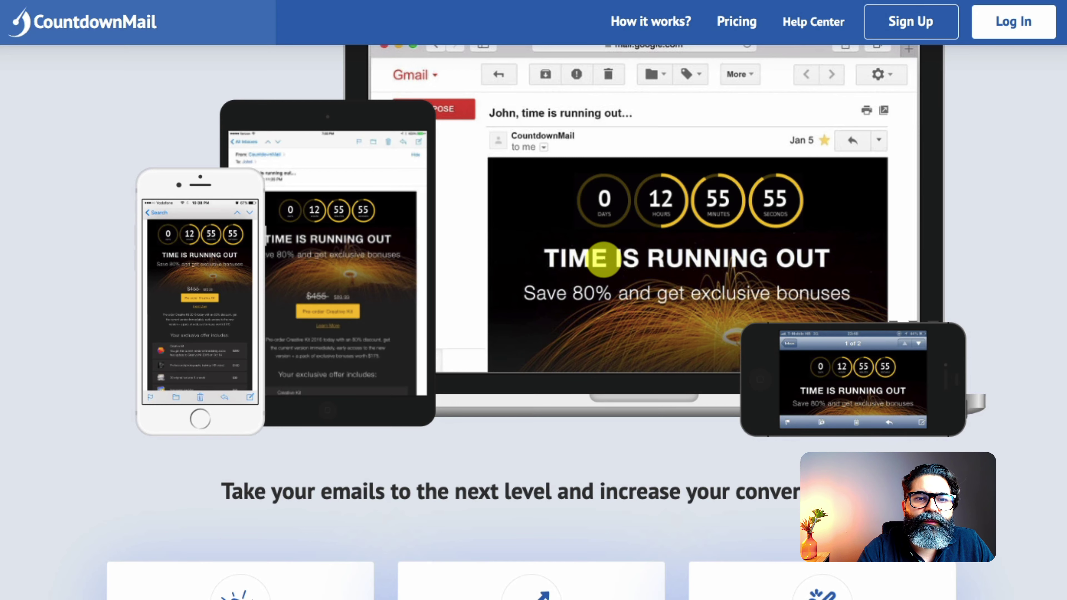
Step: Review the home page's timer benefits, template gallery, builder demo and supported email marketing platforms
scroll(588, 278, "down", 10)
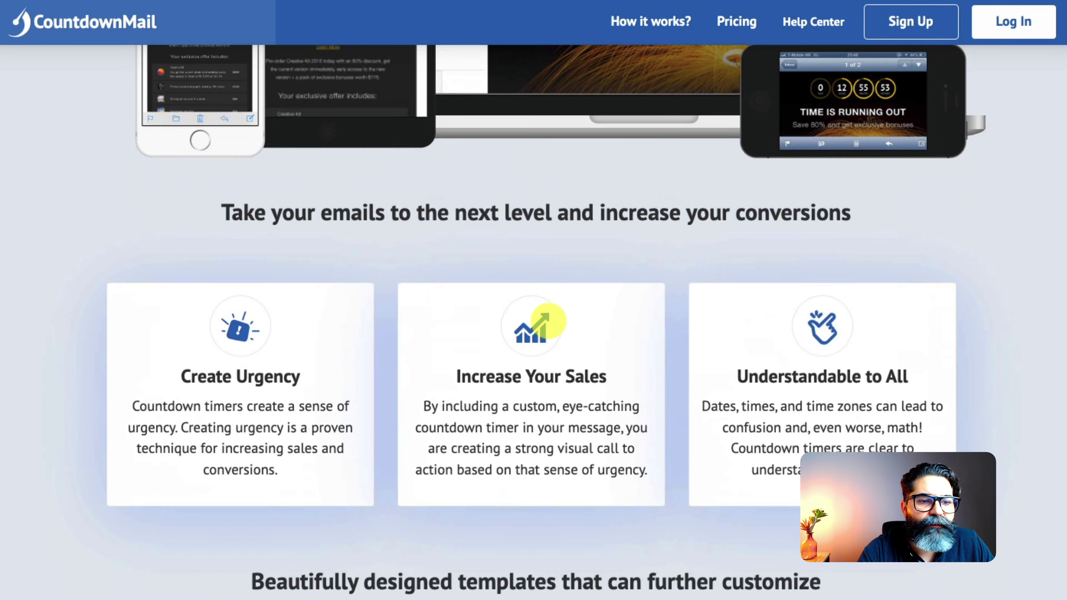
scroll(548, 321, "down", 5)
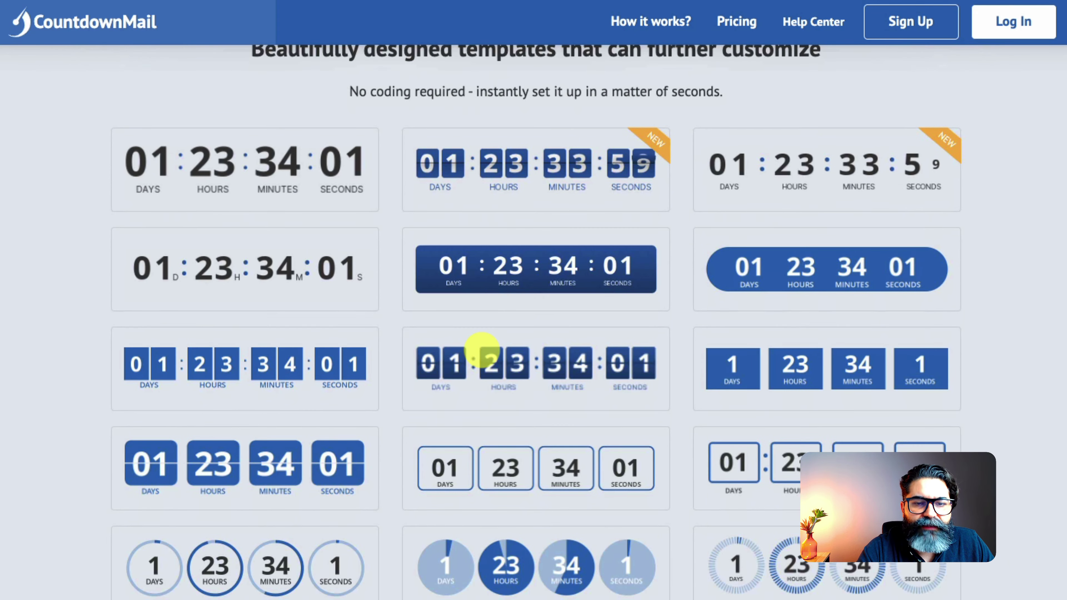
scroll(481, 348, "down", 10)
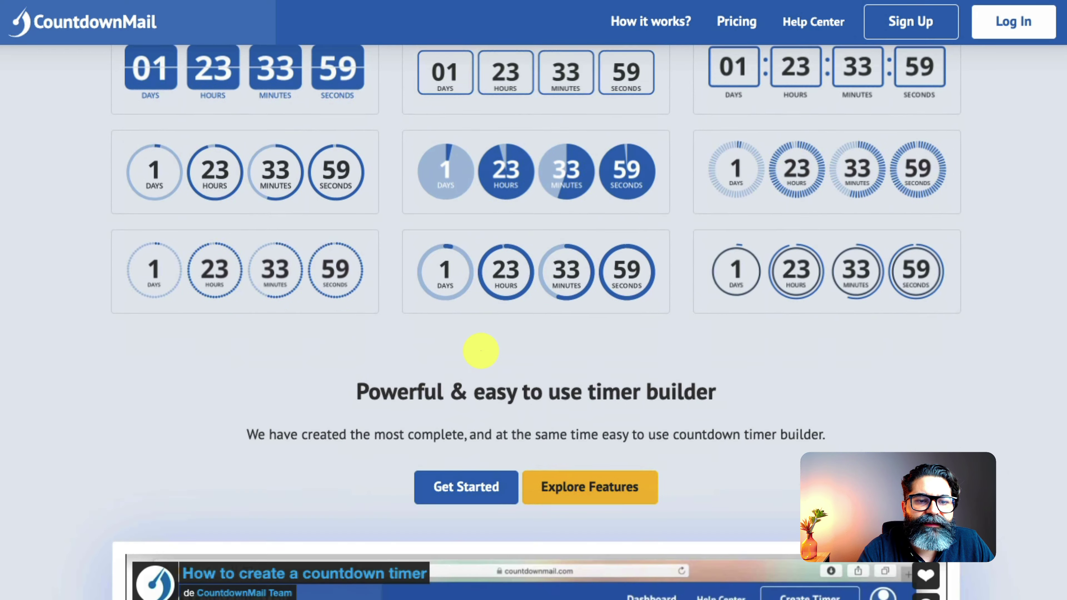
scroll(481, 349, "down", 3)
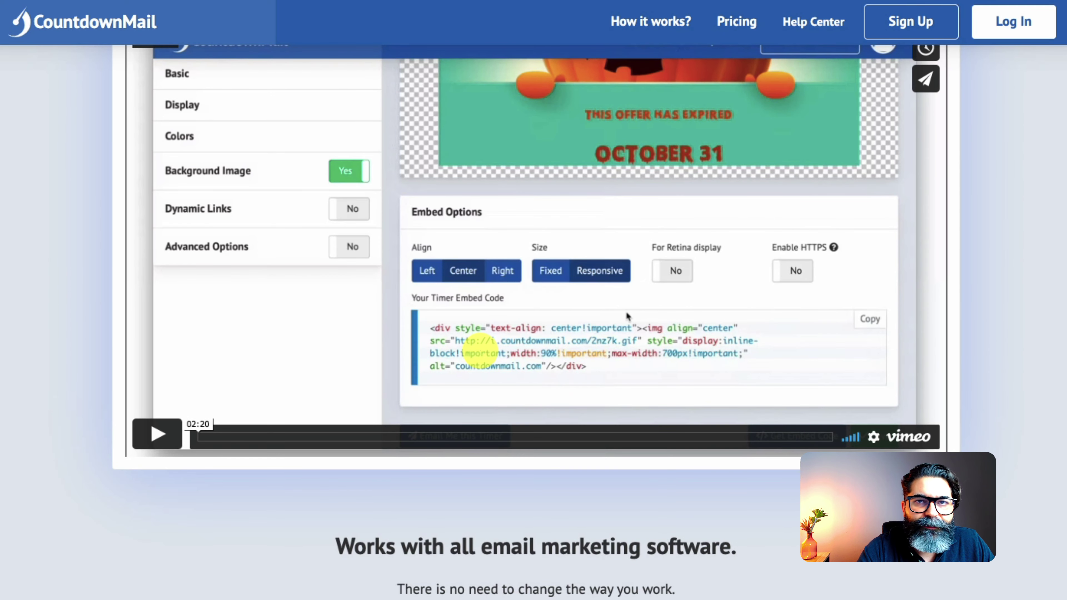
scroll(479, 351, "down", 20)
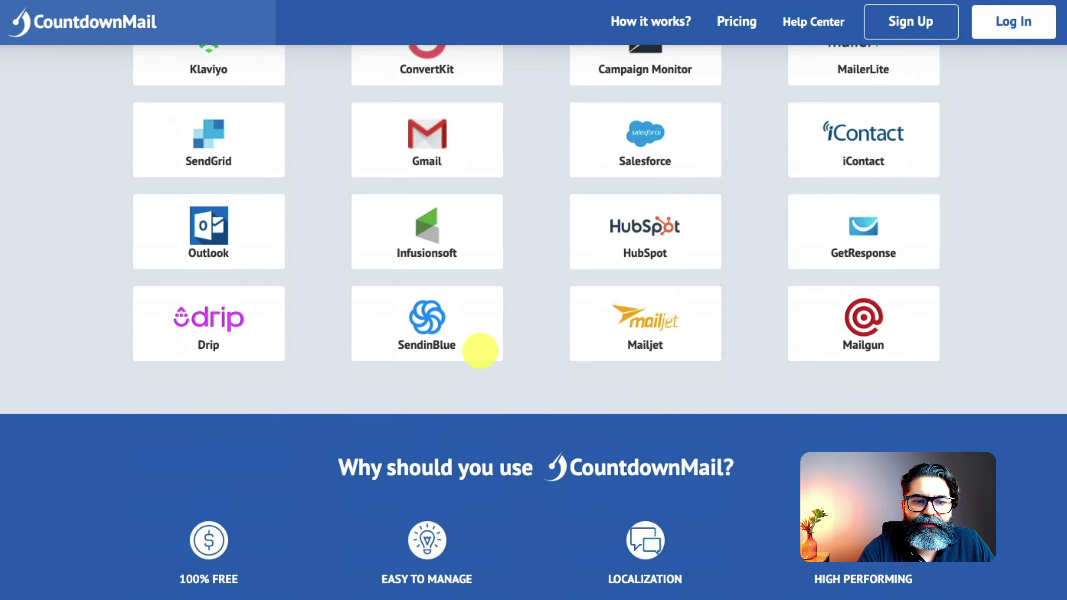
scroll(480, 351, "down", 5)
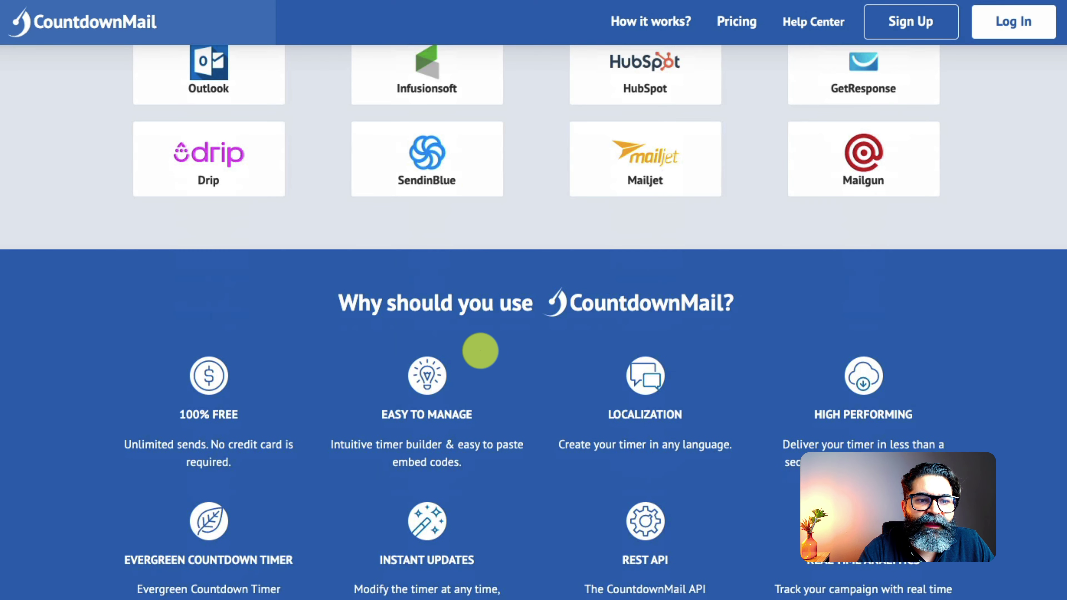
scroll(480, 350, "up", 20)
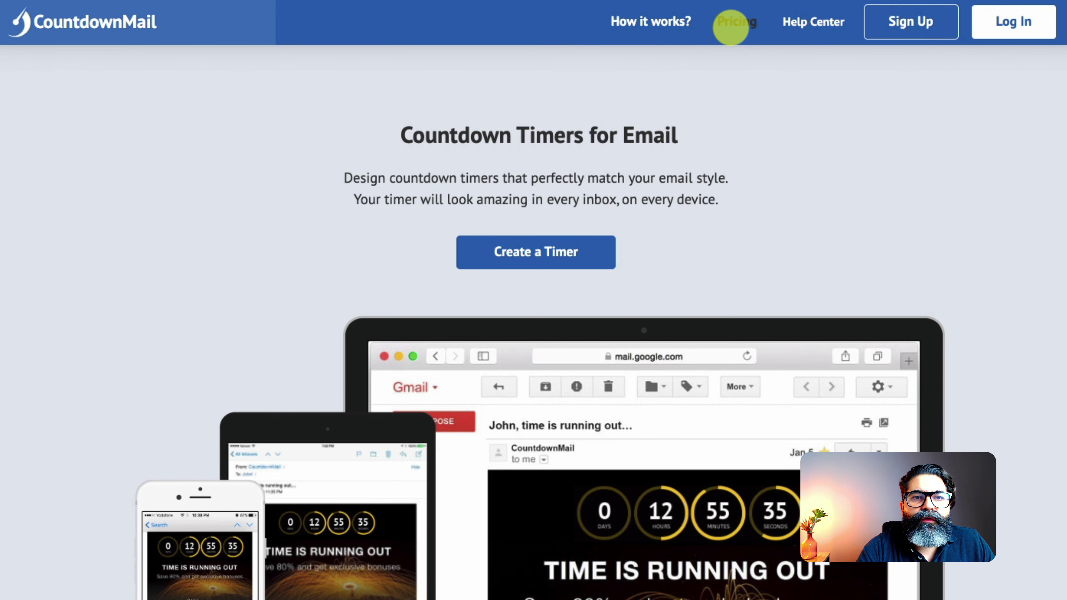
Step: Open the plans and prices page and compare the Free plan's features with those of the paid plans
left_click(731, 23)
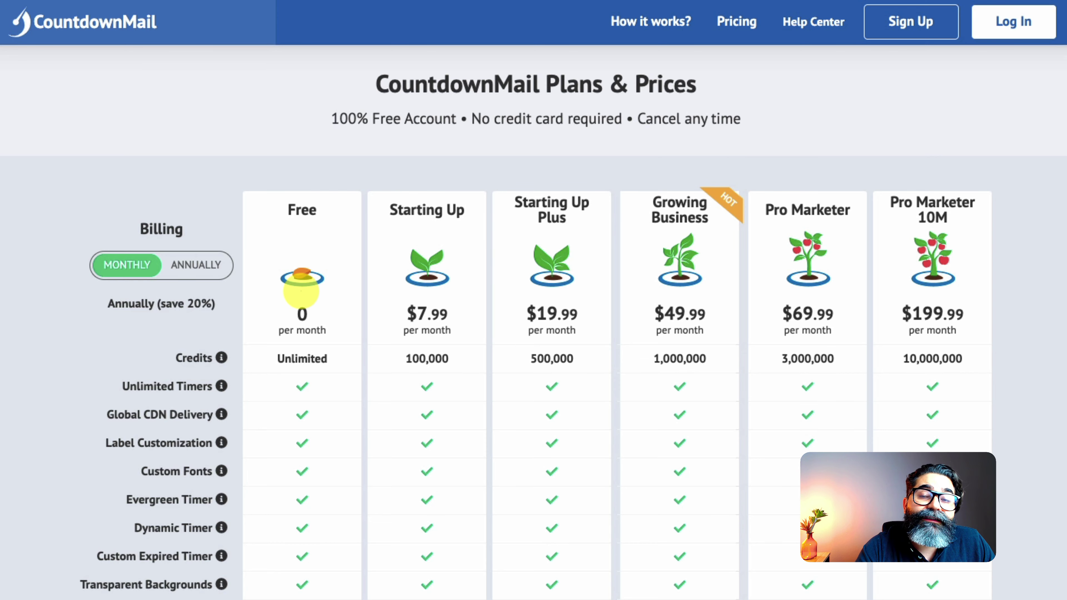
scroll(301, 291, "down", 2)
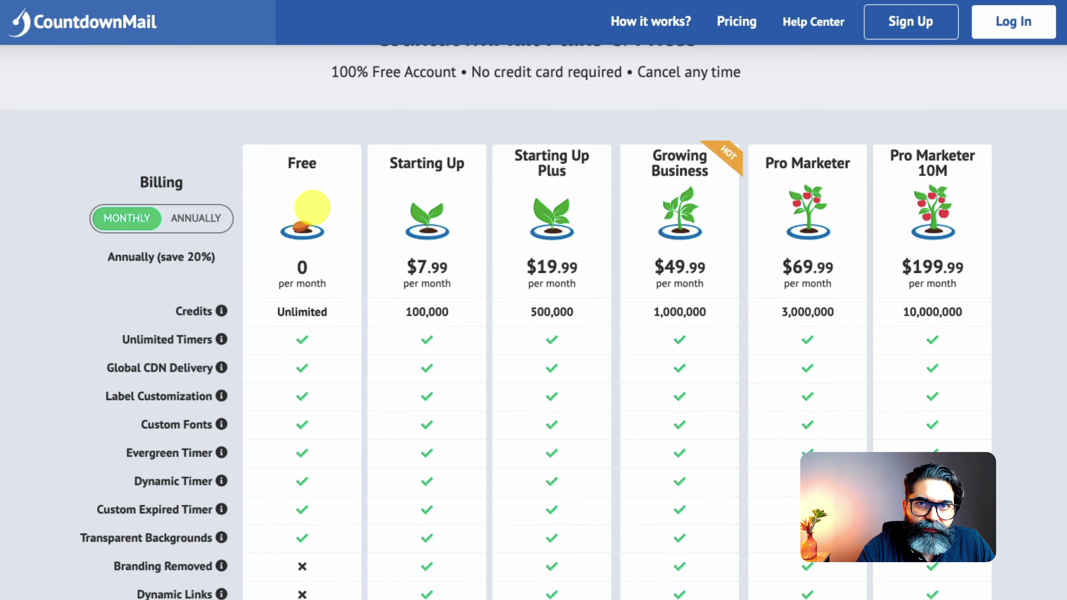
scroll(302, 236, "down", 3)
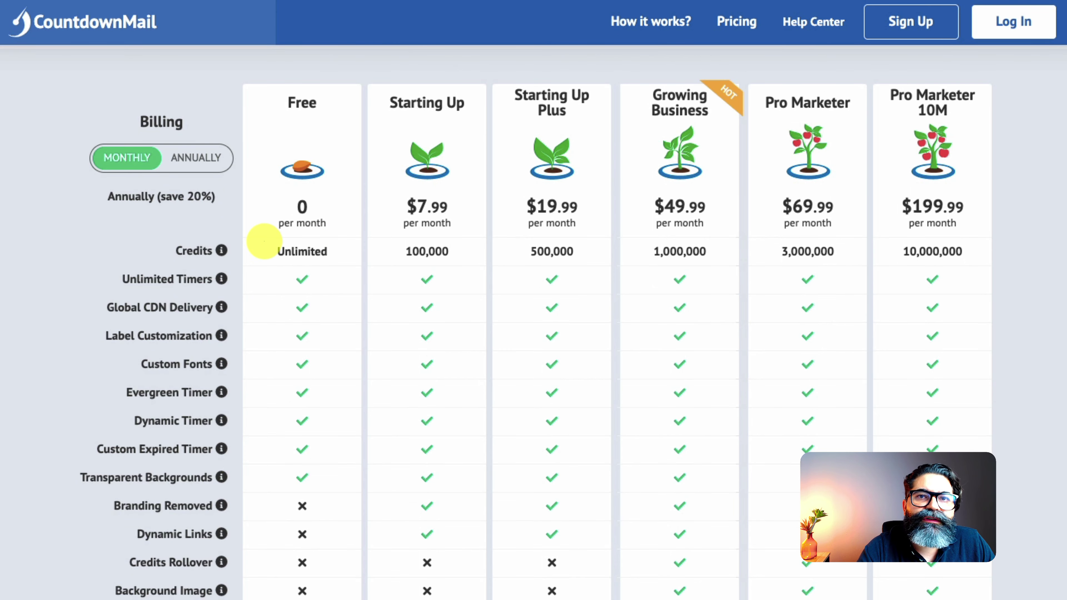
scroll(266, 281, "down", 1)
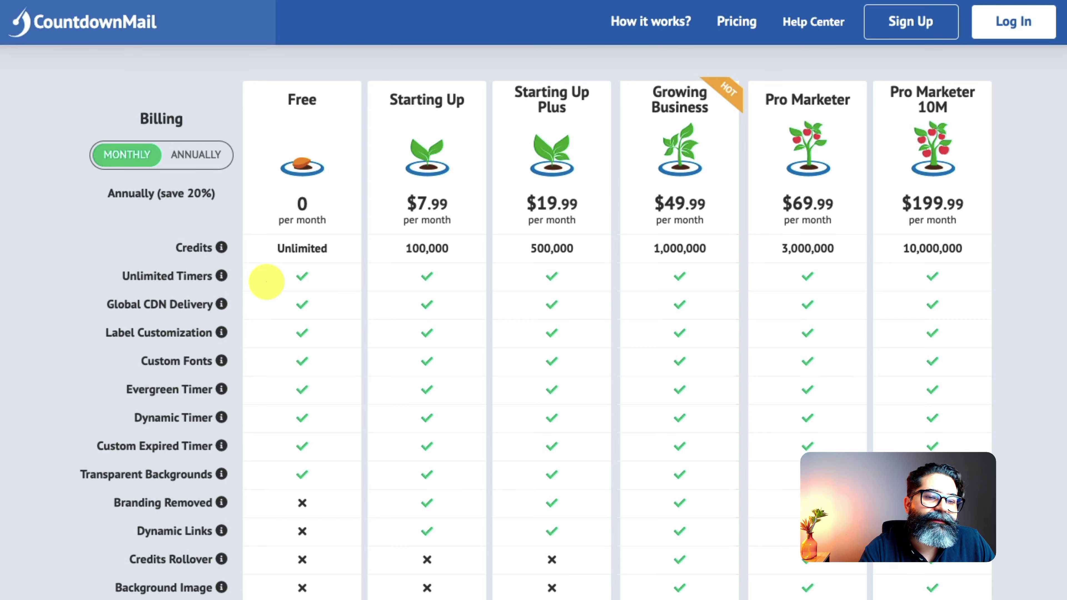
scroll(288, 275, "down", 1)
scroll(288, 275, "down", 2)
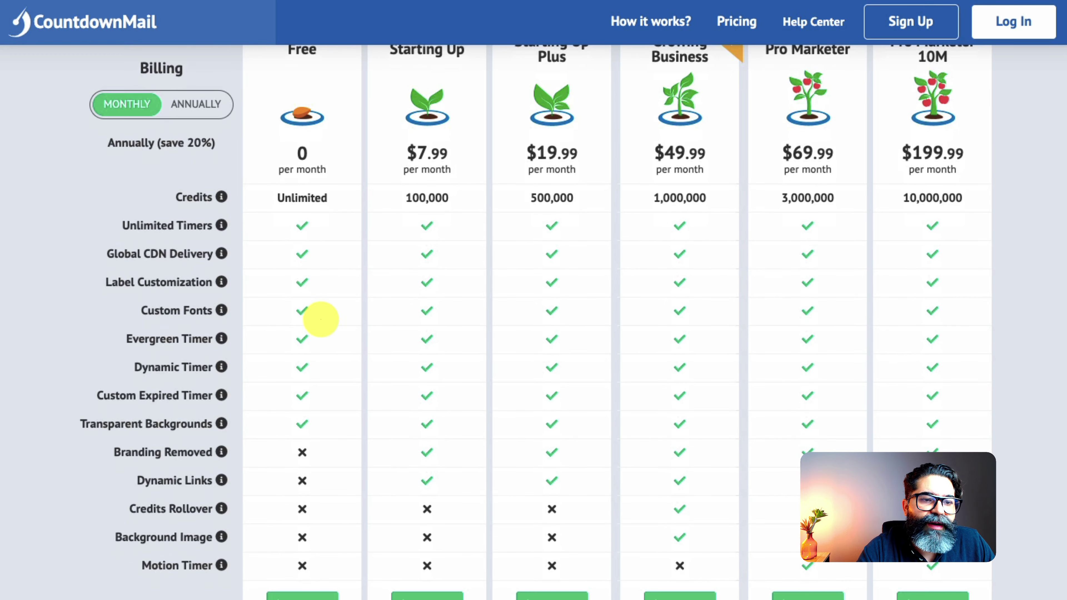
scroll(260, 460, "up", 3)
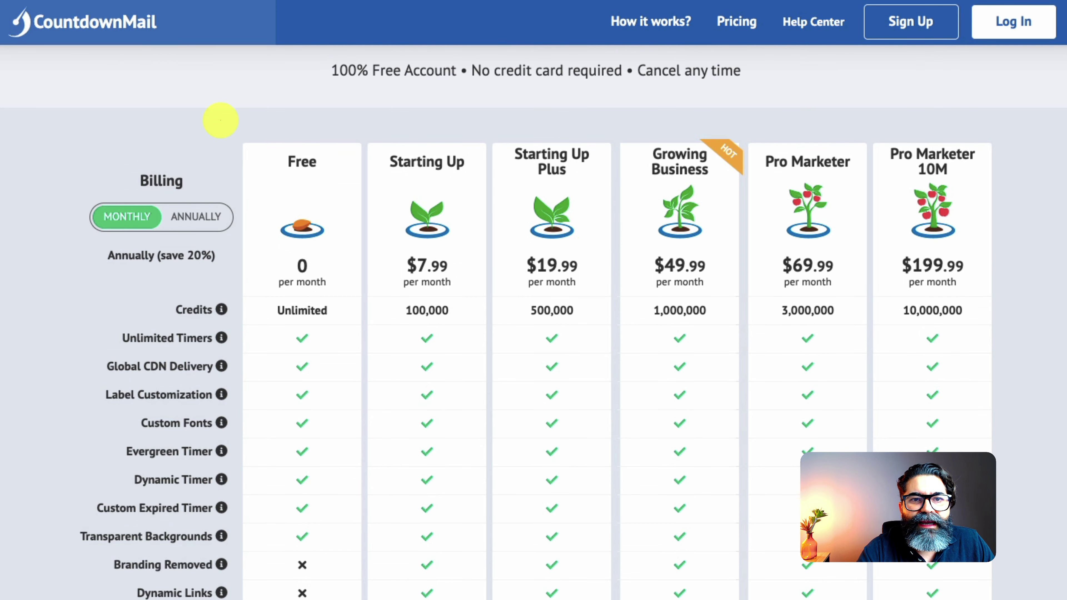
scroll(280, 395, "down", 3)
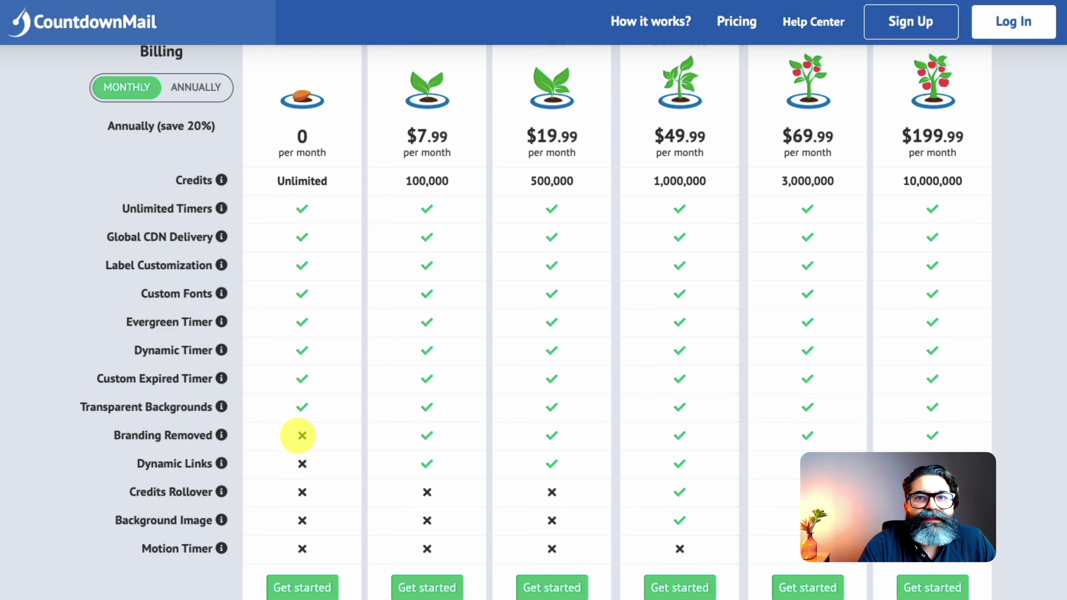
scroll(298, 435, "up", 1)
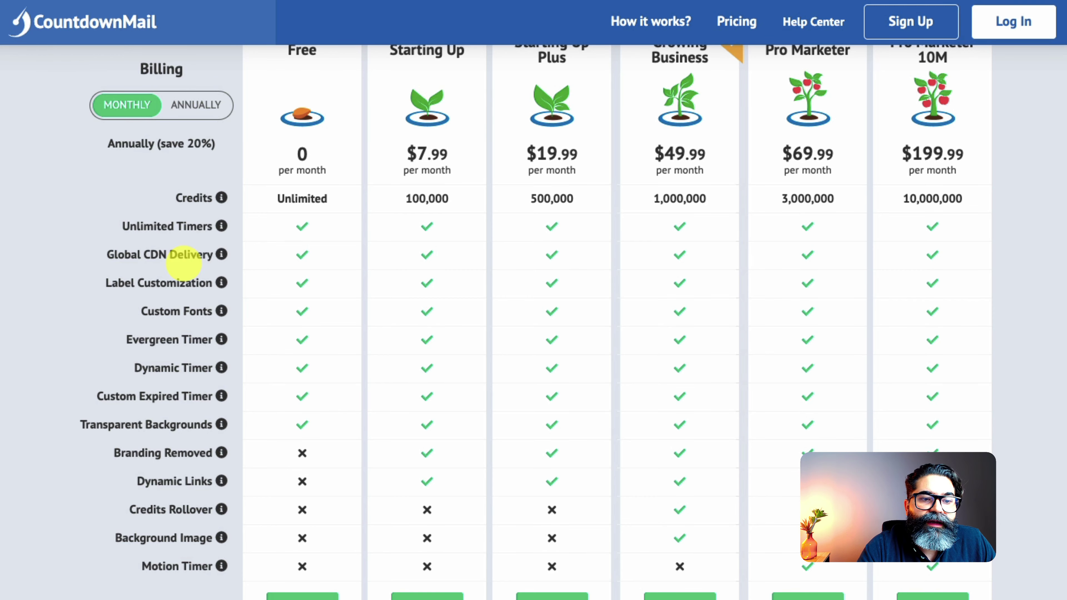
scroll(234, 286, "down", 3)
scroll(235, 293, "up", 5)
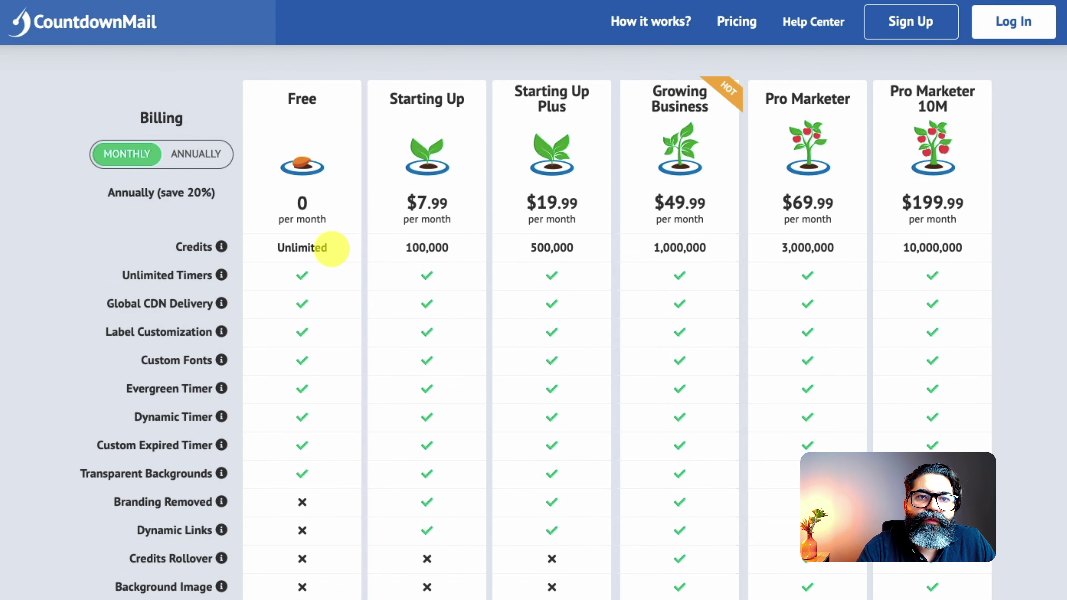
scroll(319, 159, "up", 2)
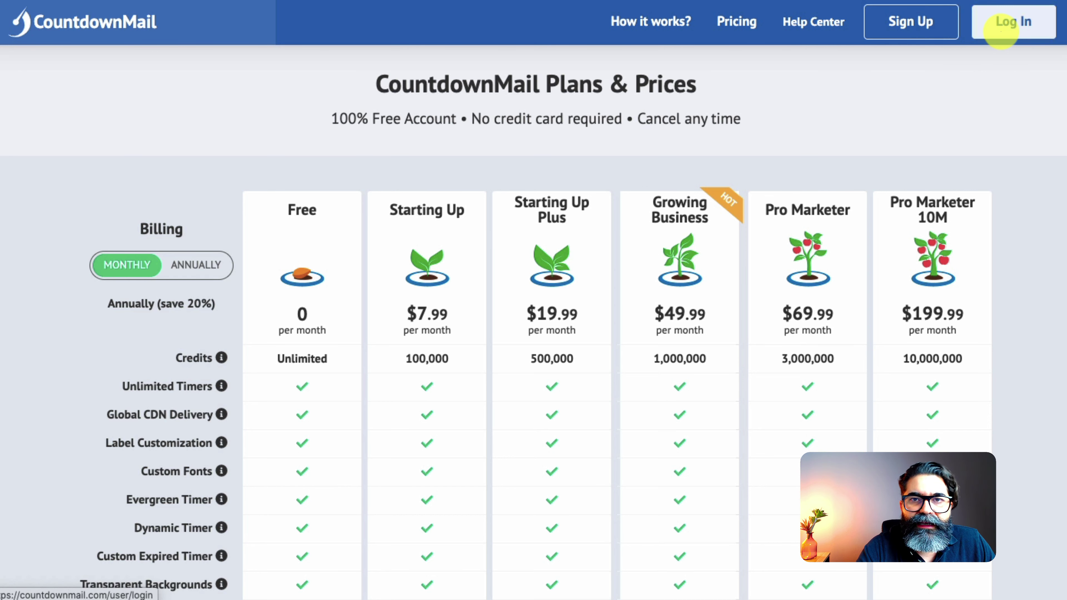
Step: Log in to the CountdownMail account and start creating a new timer
left_click(1002, 30)
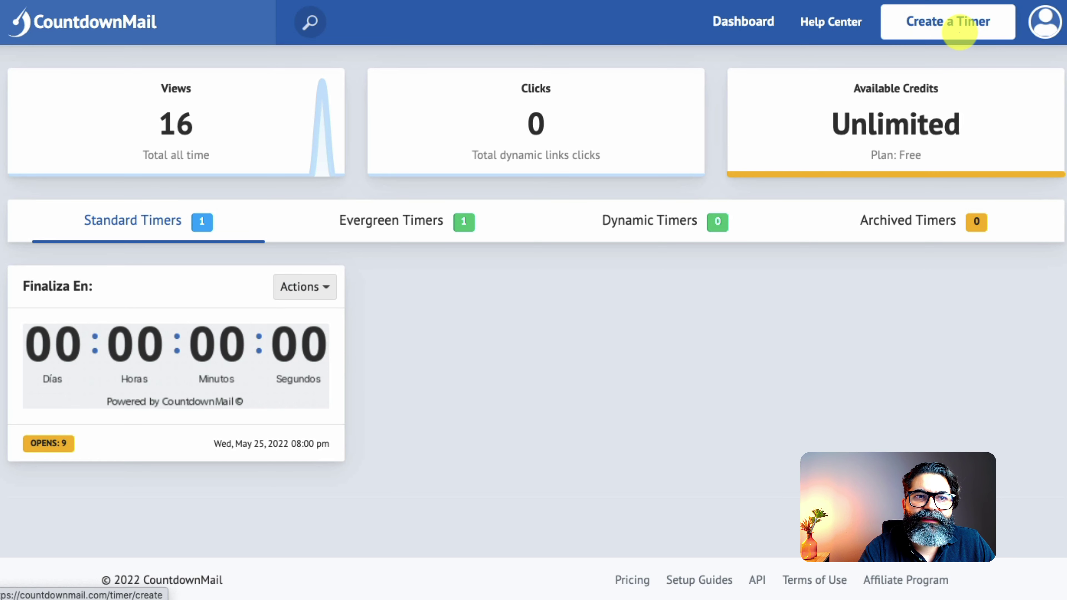
left_click(960, 31)
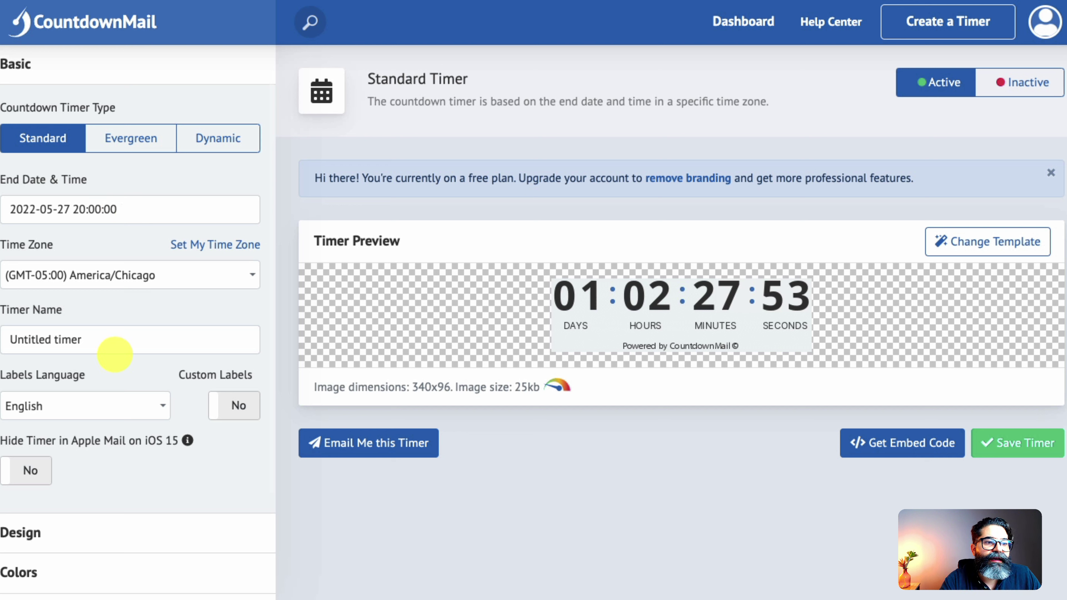
Step: Set the timer's labels language to Spanish
left_click(134, 401)
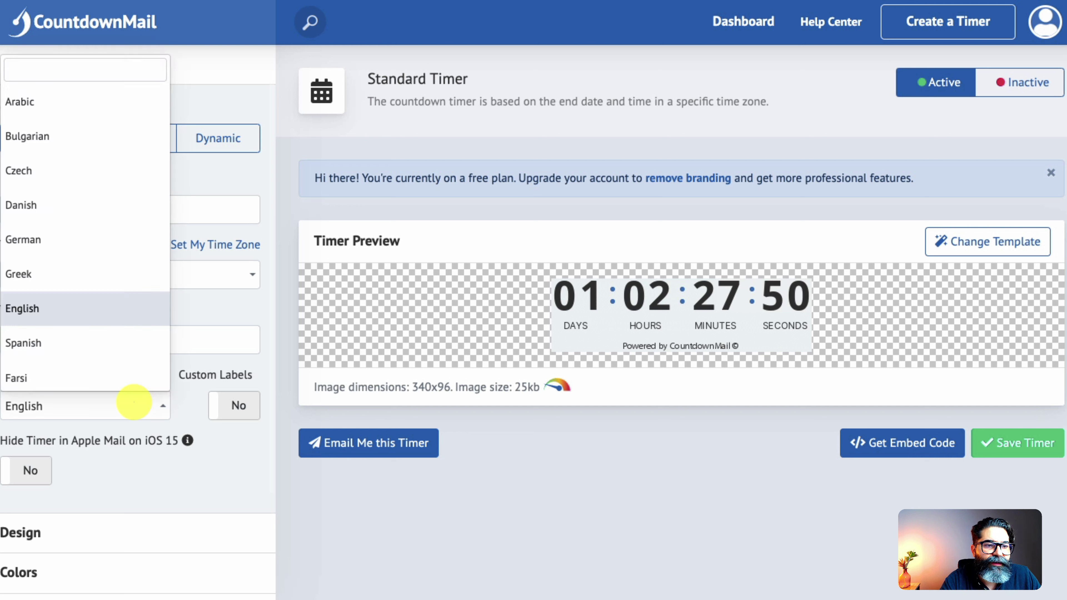
scroll(81, 253, "down", 5)
scroll(81, 257, "up", 5)
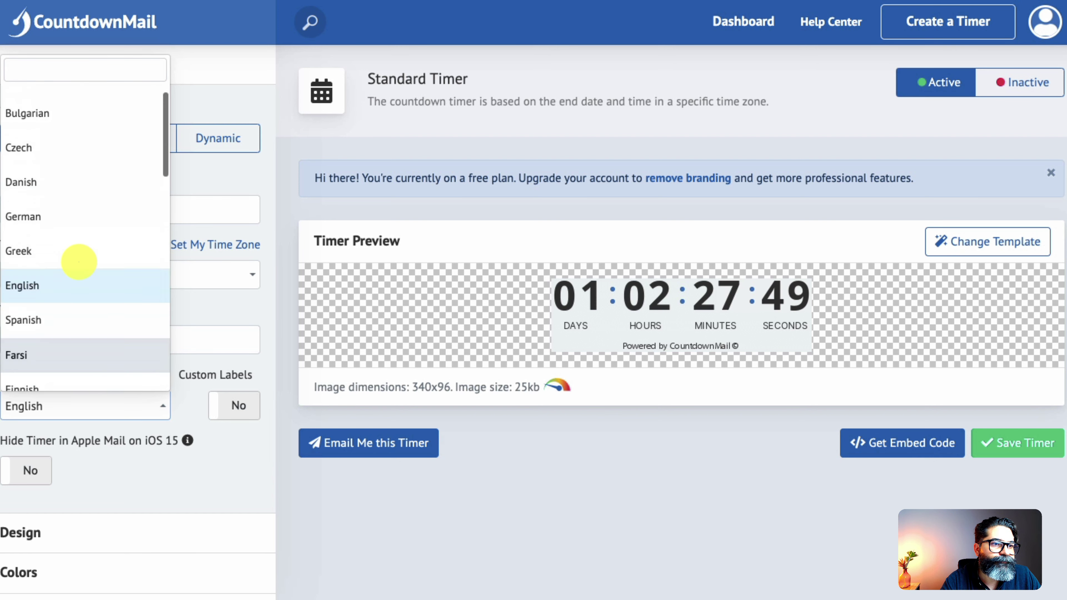
scroll(79, 262, "up", 1)
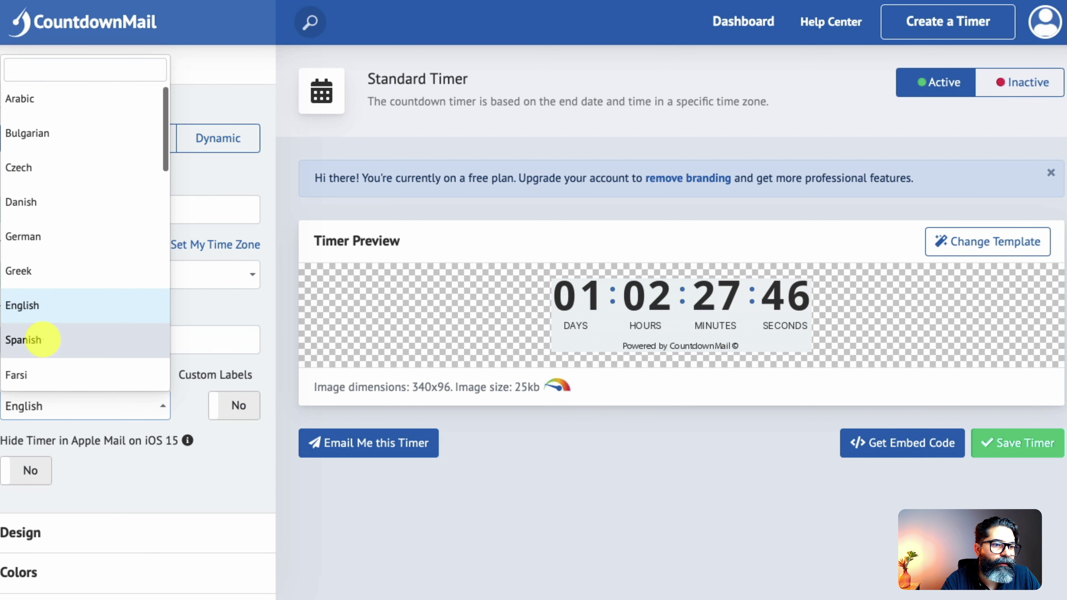
left_click(42, 339)
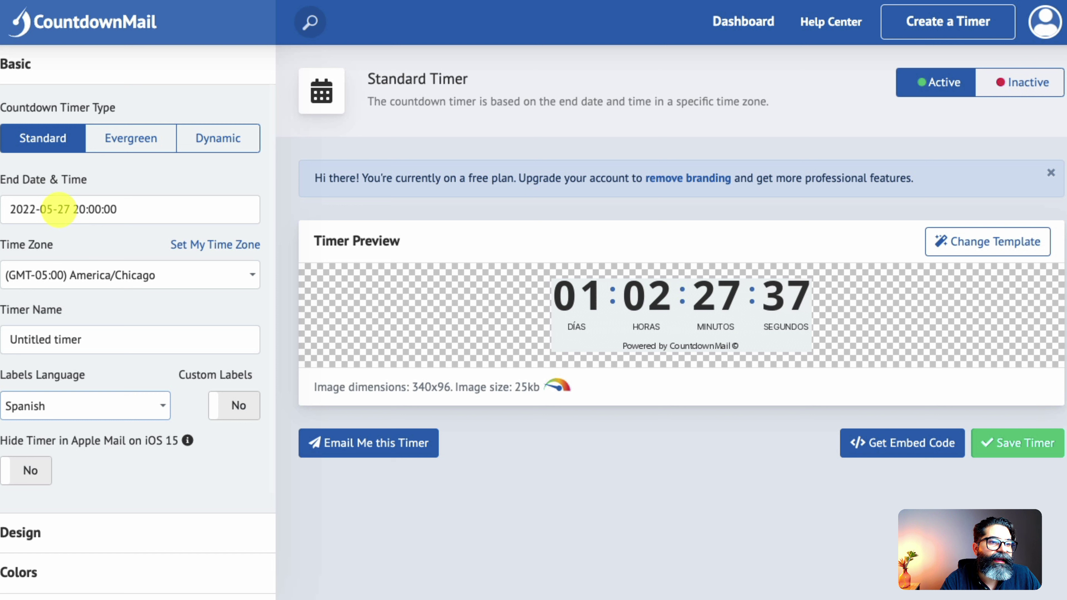
double_click(68, 210)
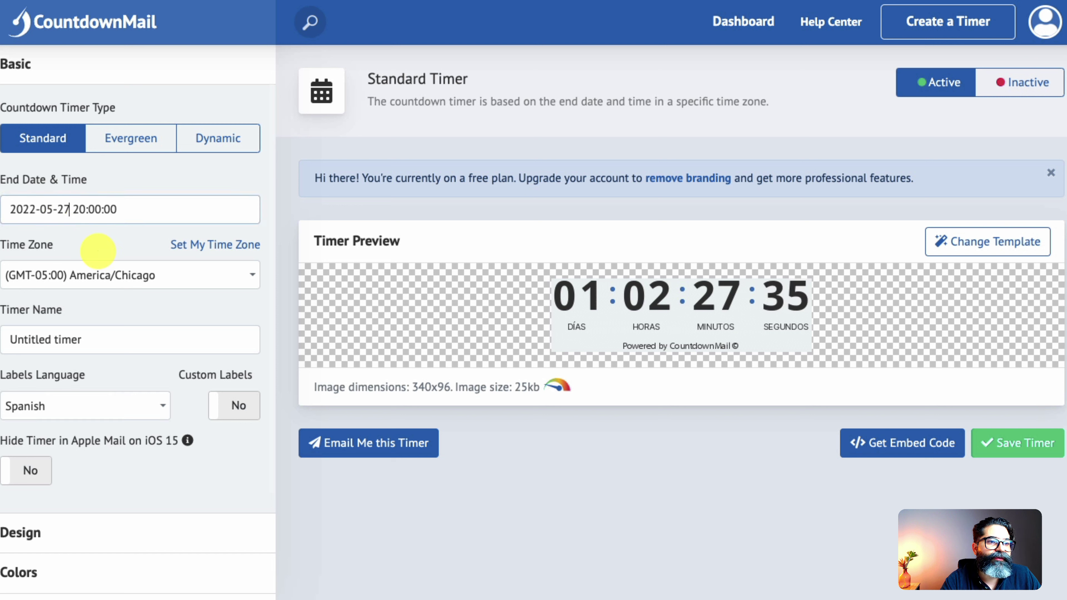
key("BackSpace")
type("10")
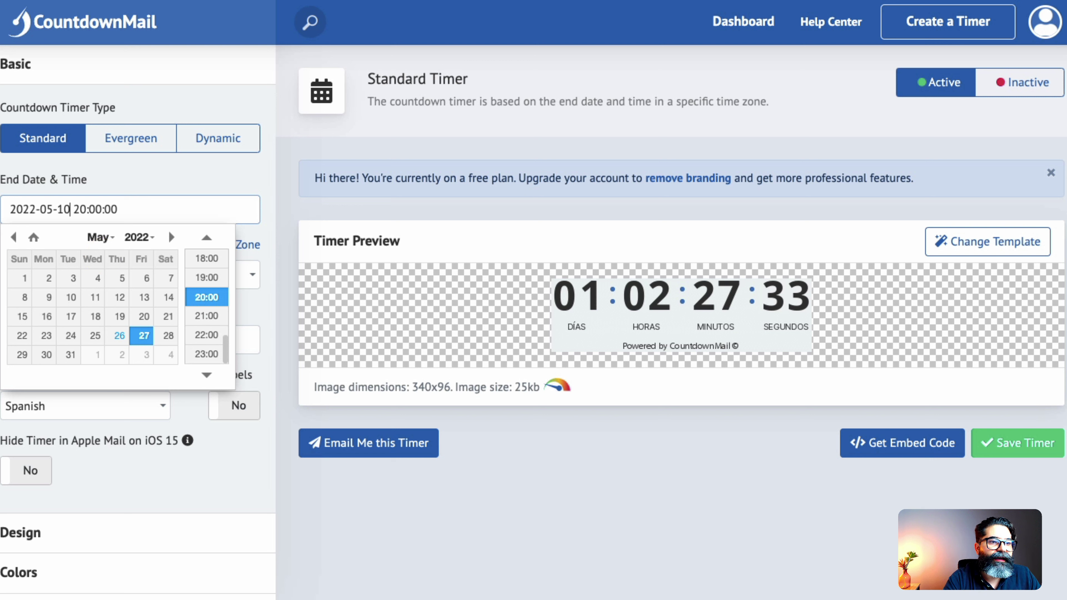
key("Return")
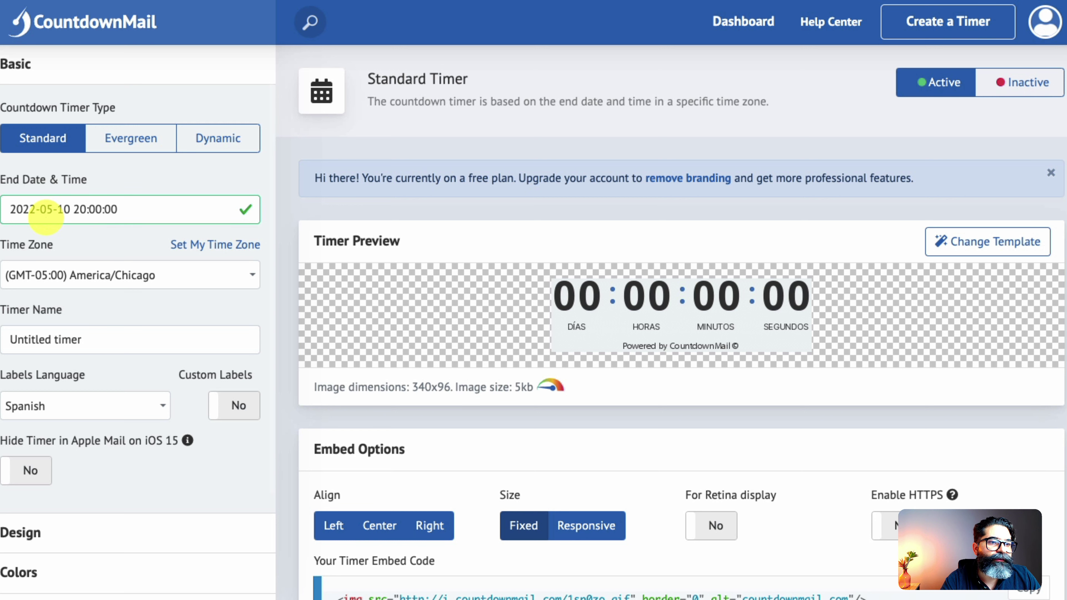
left_click(53, 210)
key("BackSpace")
type("6")
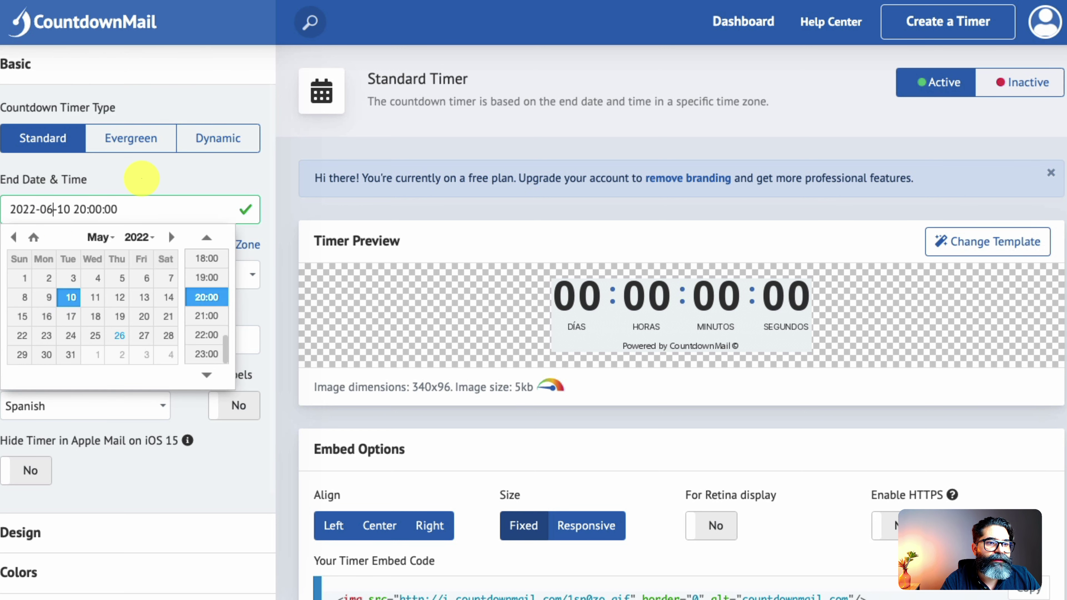
left_click(141, 178)
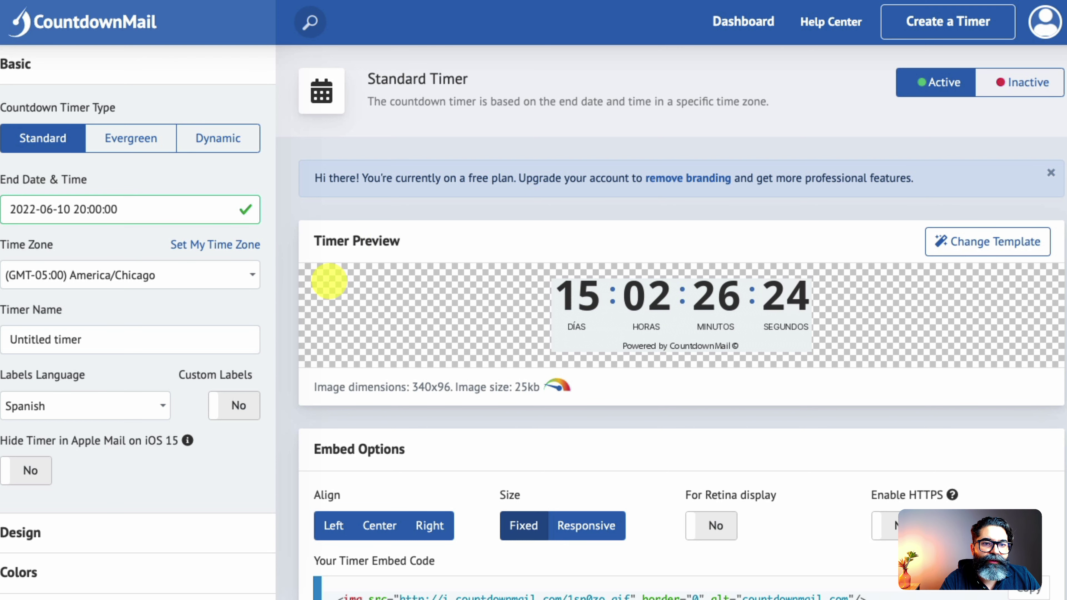
Step: Browse the timer templates and apply the solid blue pill-shaped design
scroll(350, 297, "down", 1)
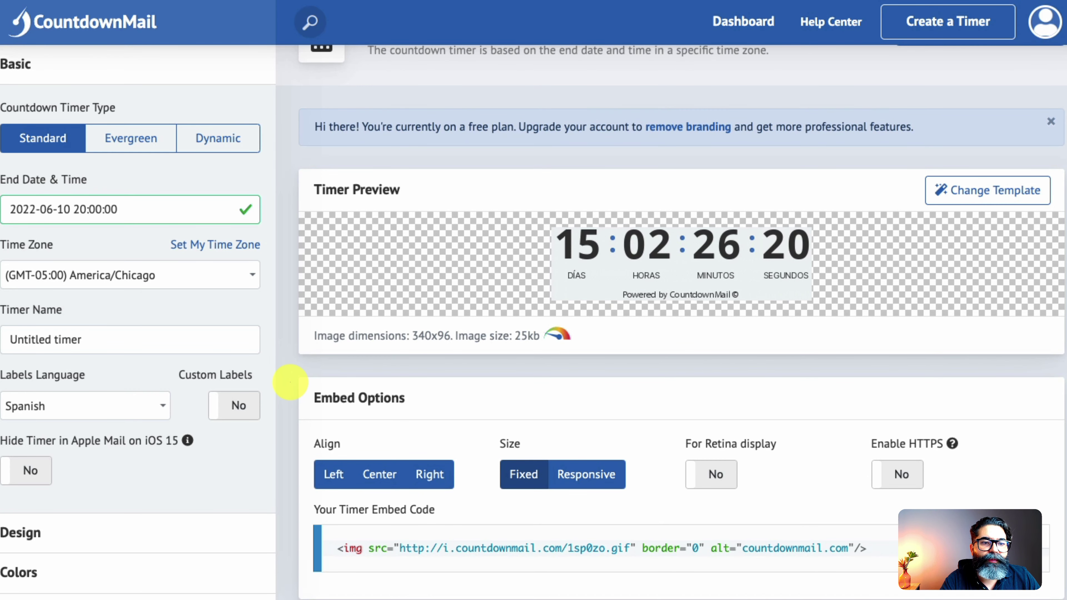
scroll(289, 382, "down", 1)
scroll(345, 349, "up", 1)
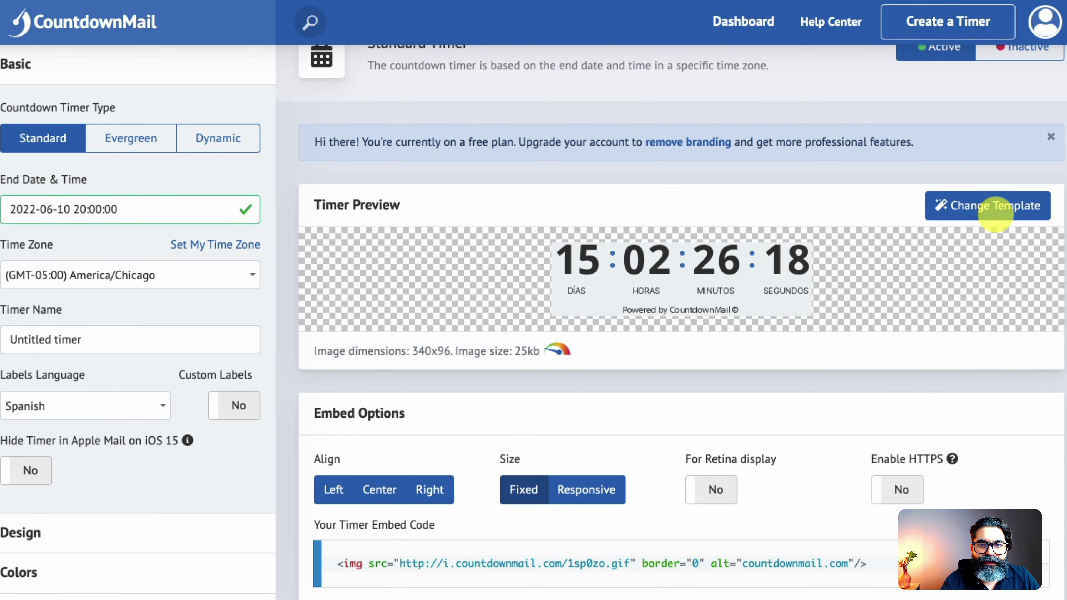
left_click(995, 210)
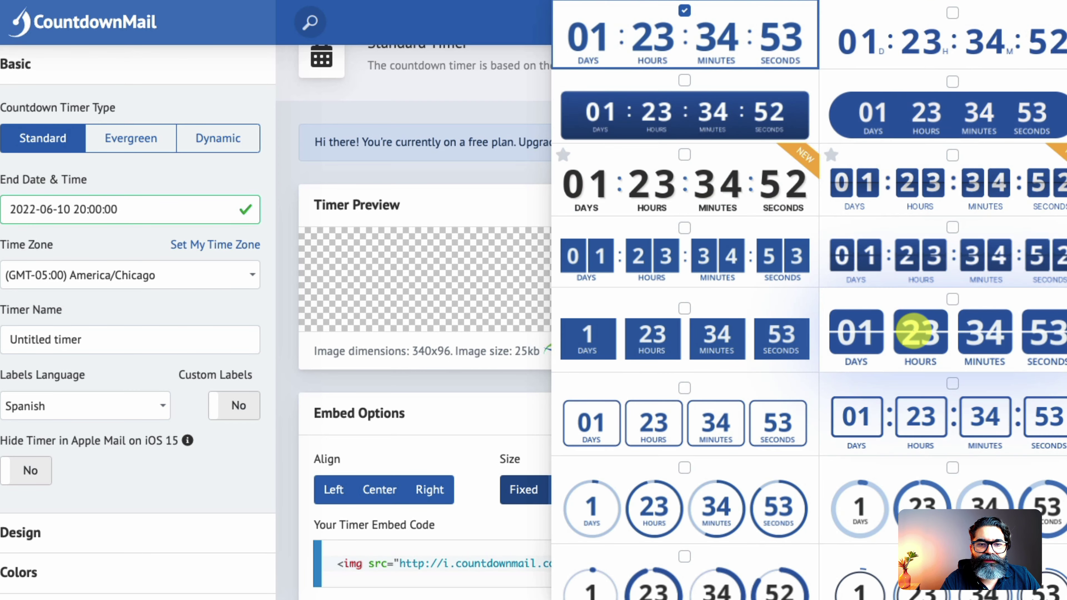
scroll(917, 331, "down", 5)
scroll(894, 346, "up", 5)
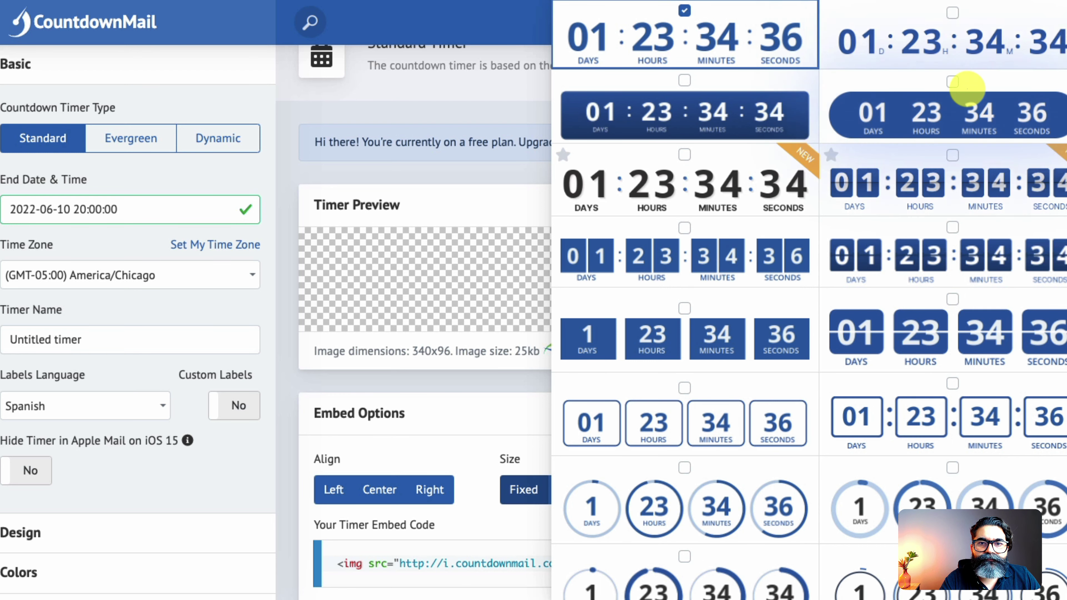
left_click(951, 81)
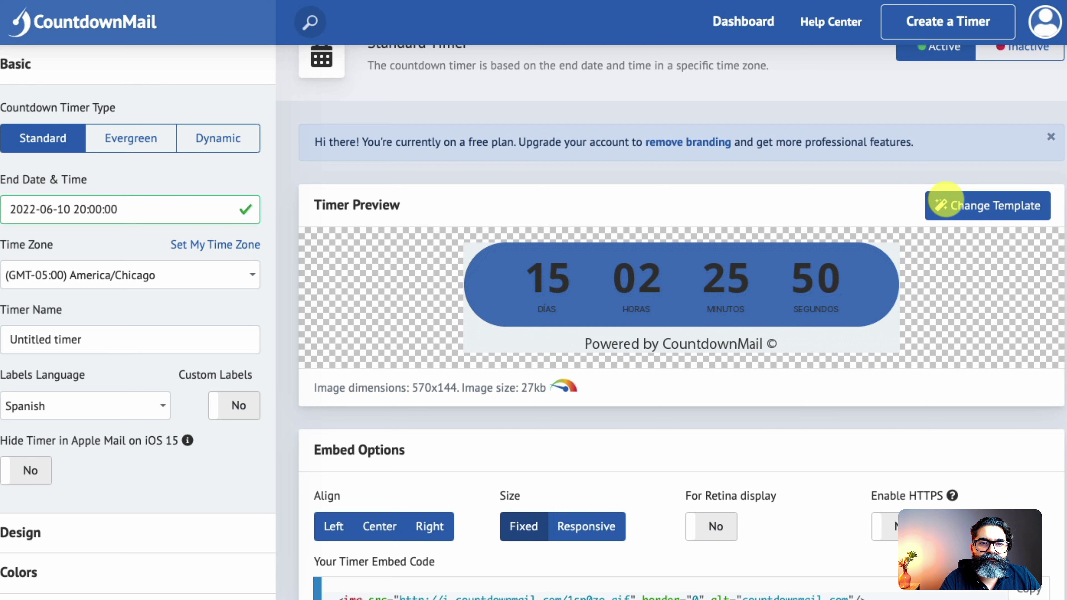
Step: Change the timer's template to the circular design with a thin progress ring around each number
left_click(946, 204)
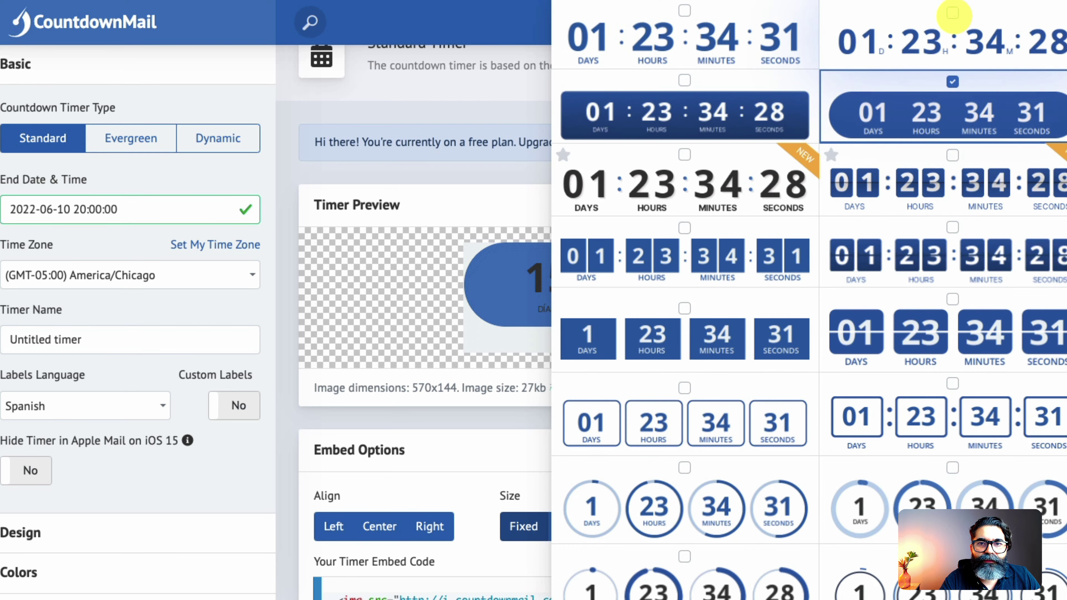
scroll(672, 253, "down", 5)
left_click(684, 291)
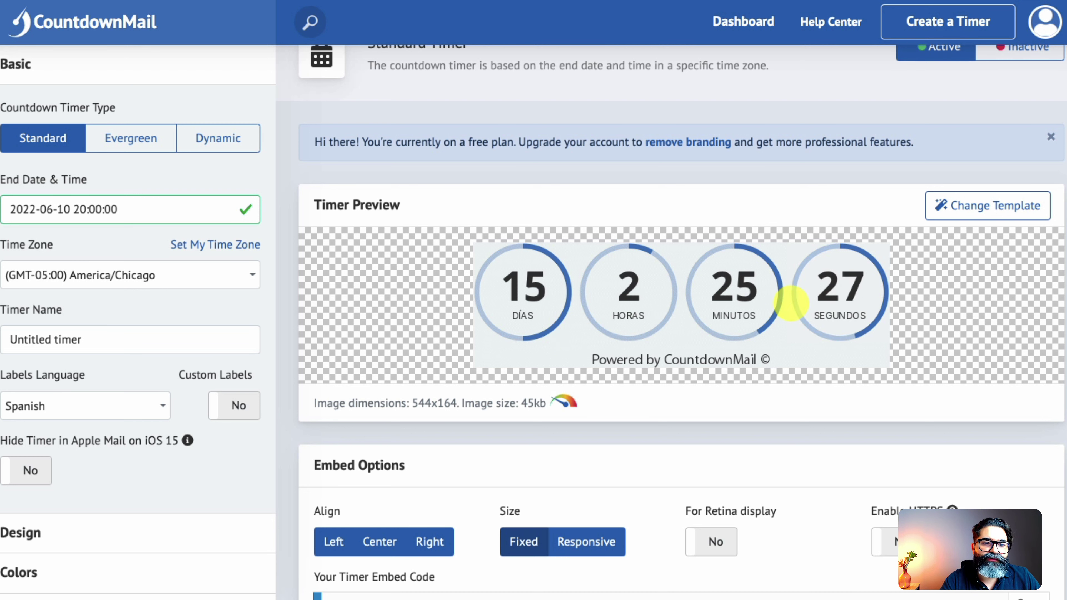
Step: Examine the countdown timer's embed options and its generated embed code
scroll(796, 298, "down", 3)
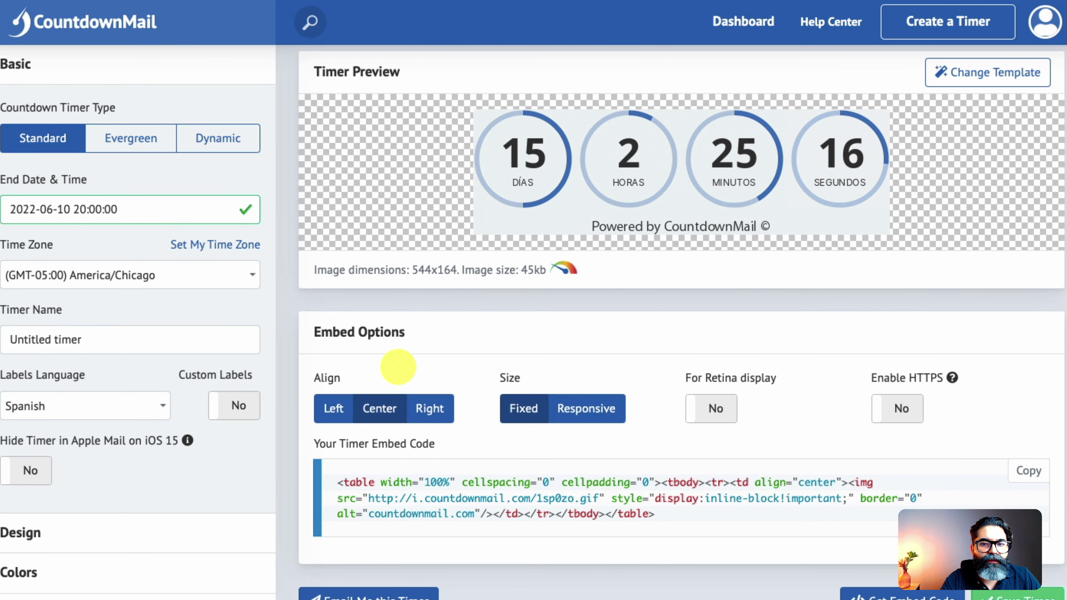
left_click_drag(338, 451, 717, 500)
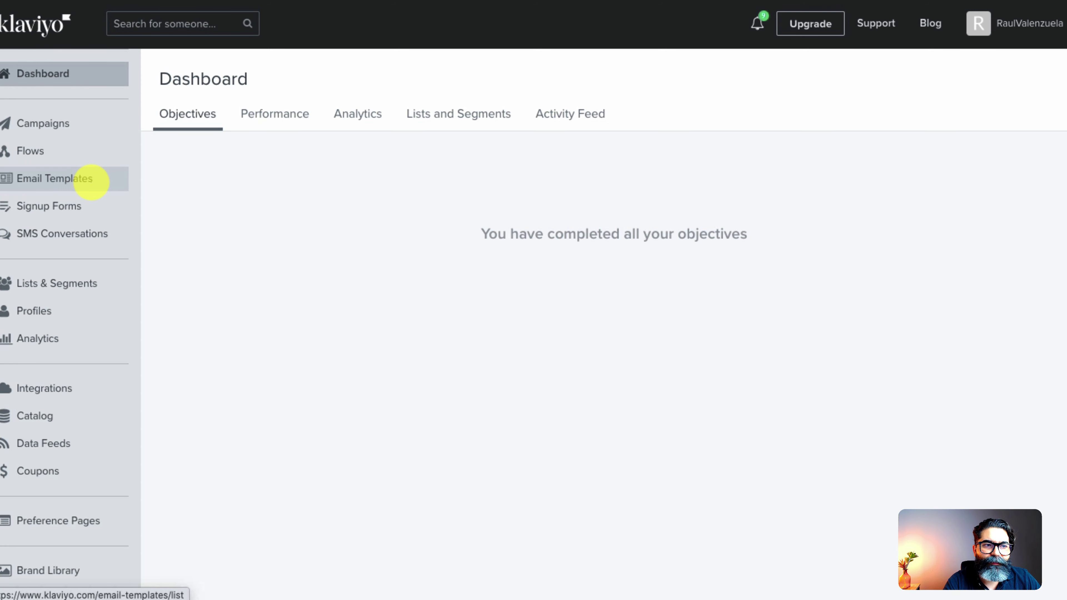
Step: Switch to Klaviyo, start a new email template and browse the themed designs
left_click(91, 182)
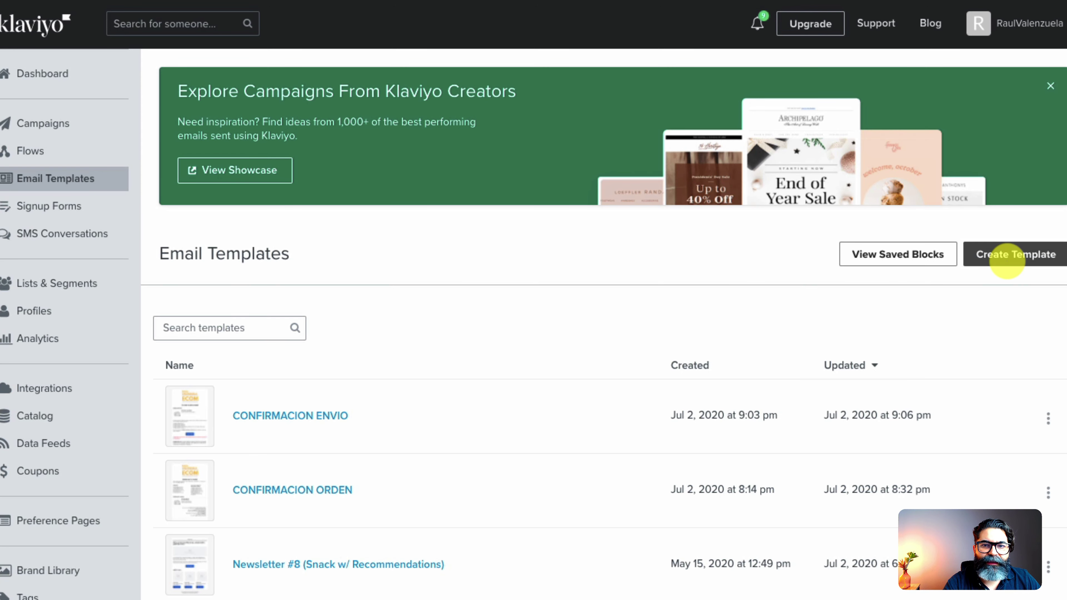
left_click(1007, 261)
left_click(689, 275)
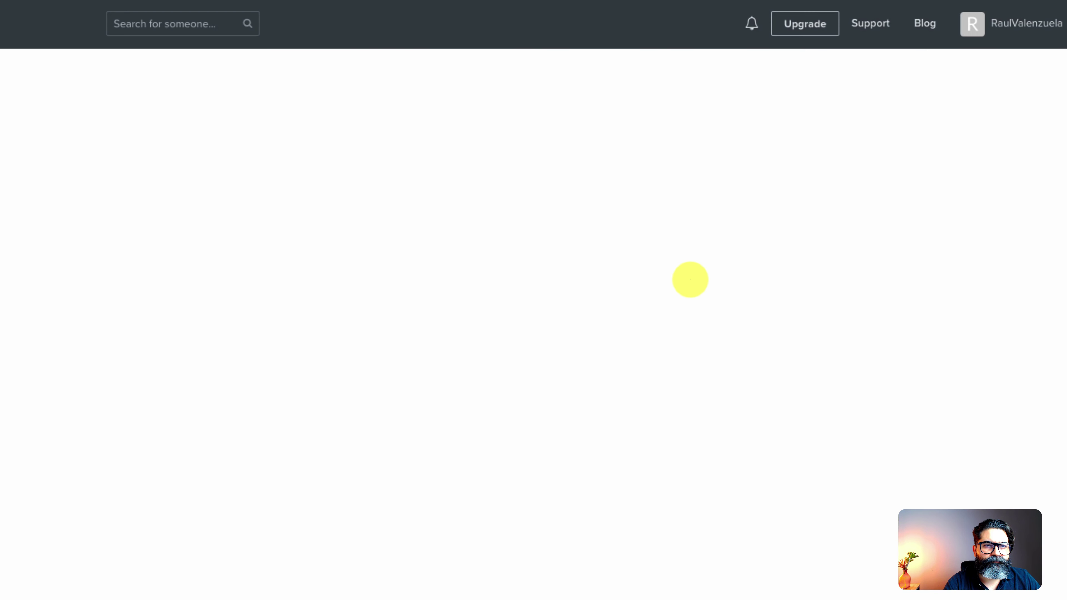
scroll(631, 294, "down", 2)
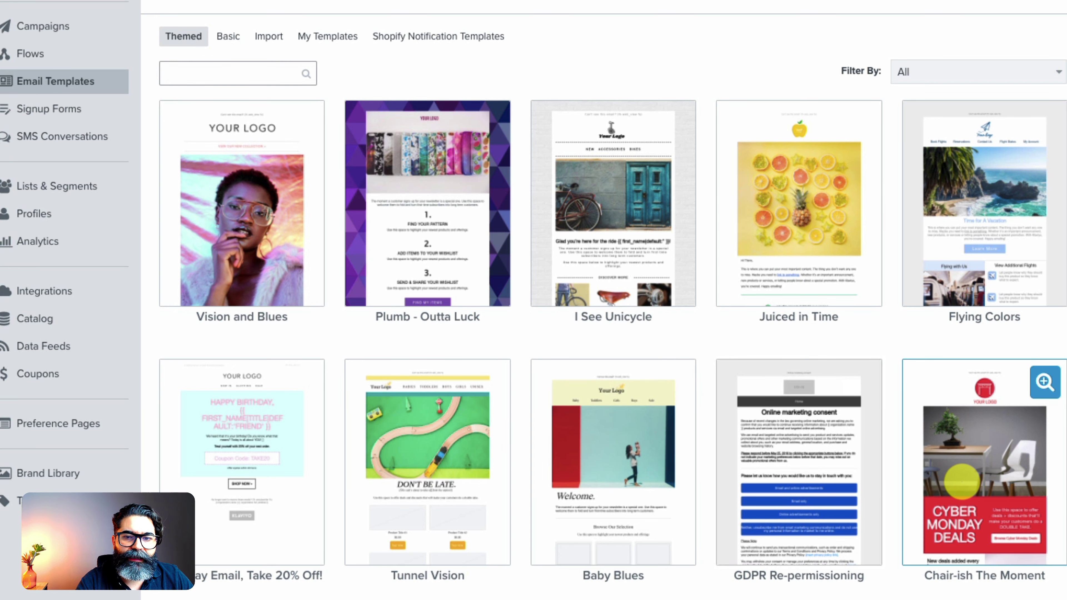
scroll(962, 481, "down", 1)
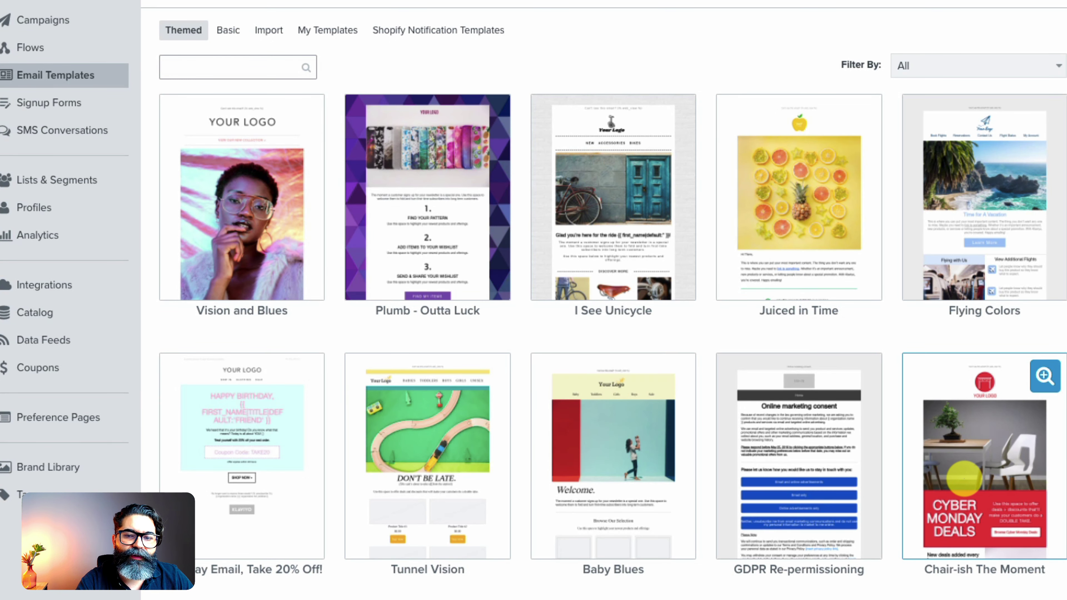
Step: Create a template named "prueba regresivo" from the Chair-ish The Moment theme
left_click(1005, 448)
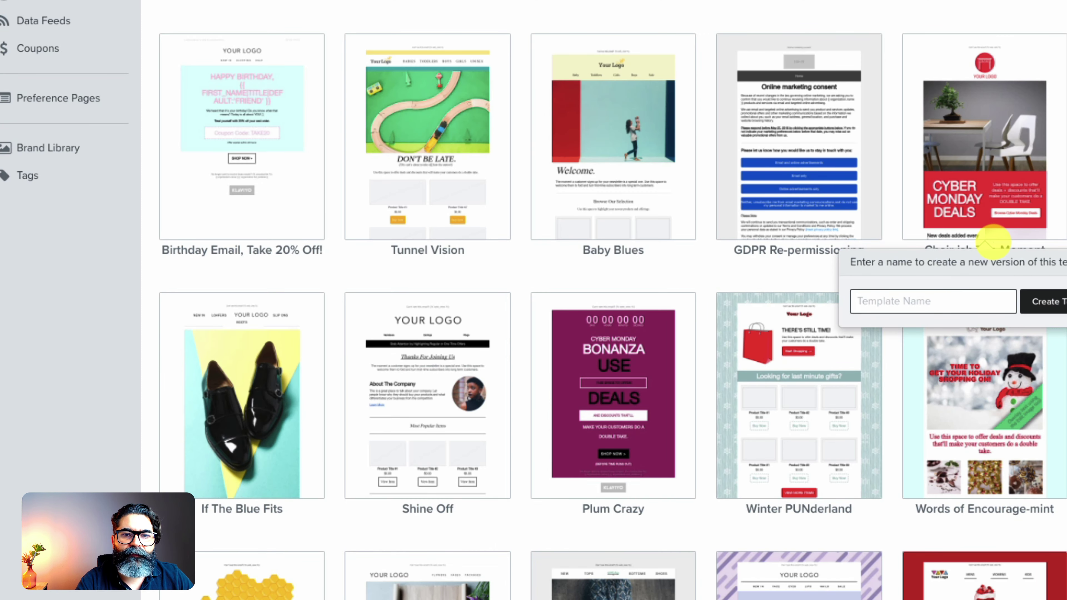
type("prue")
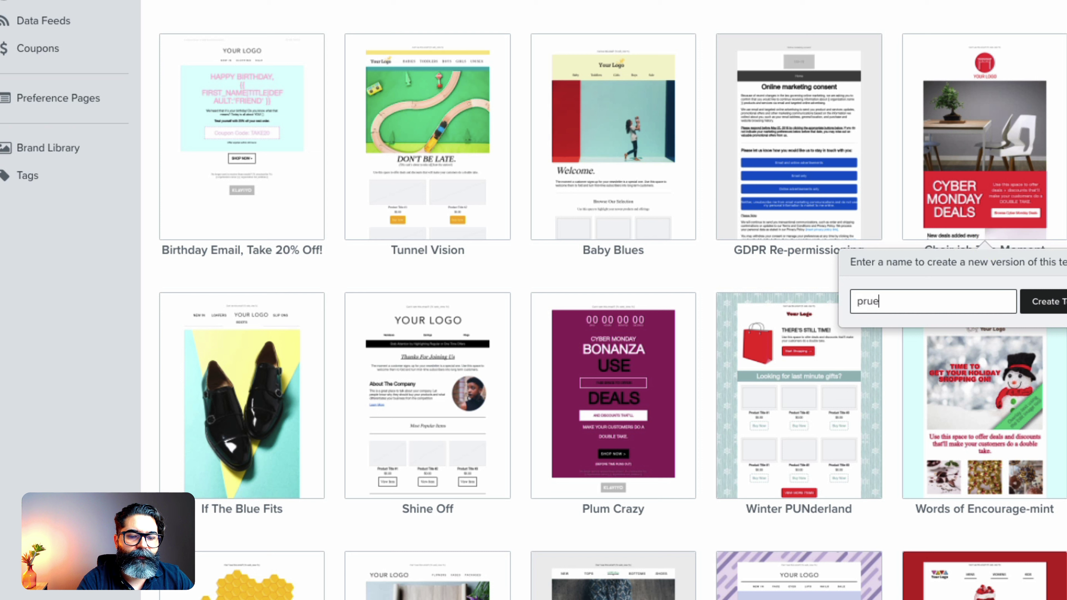
type("ba regres")
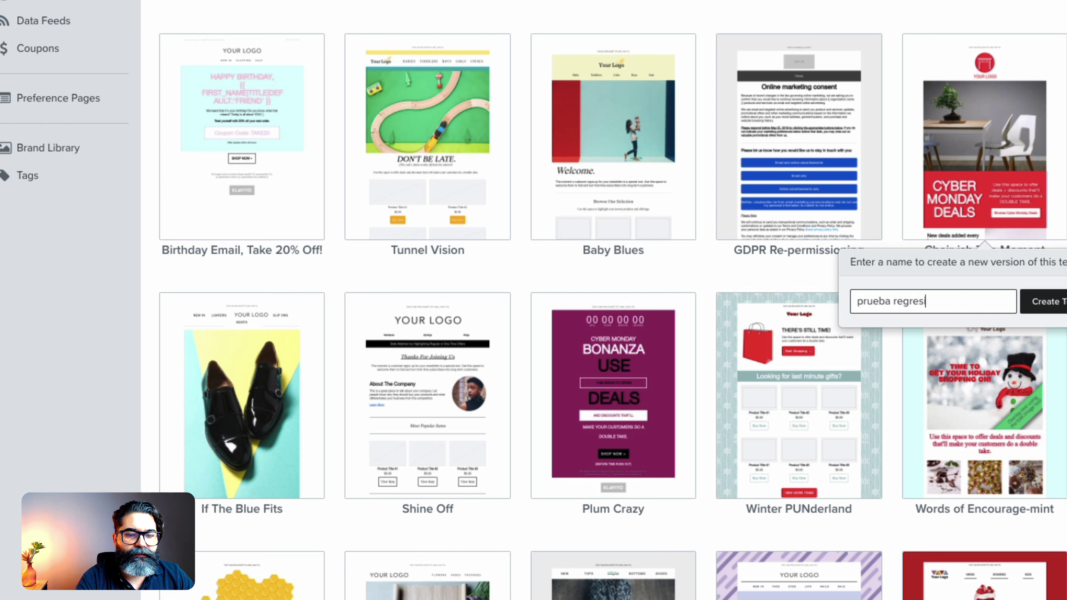
type("ivo")
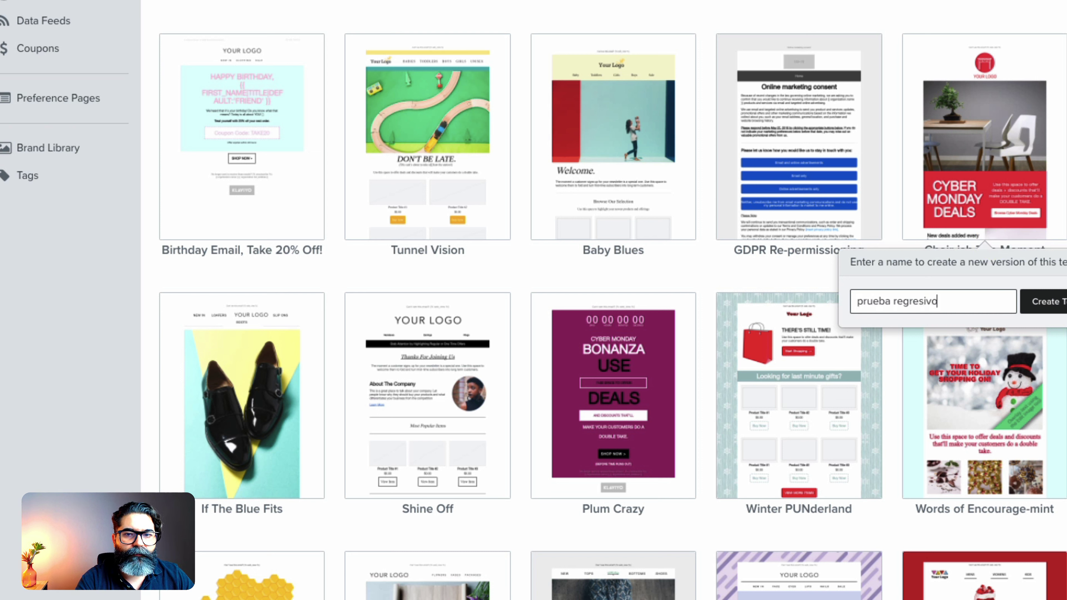
left_click(1051, 301)
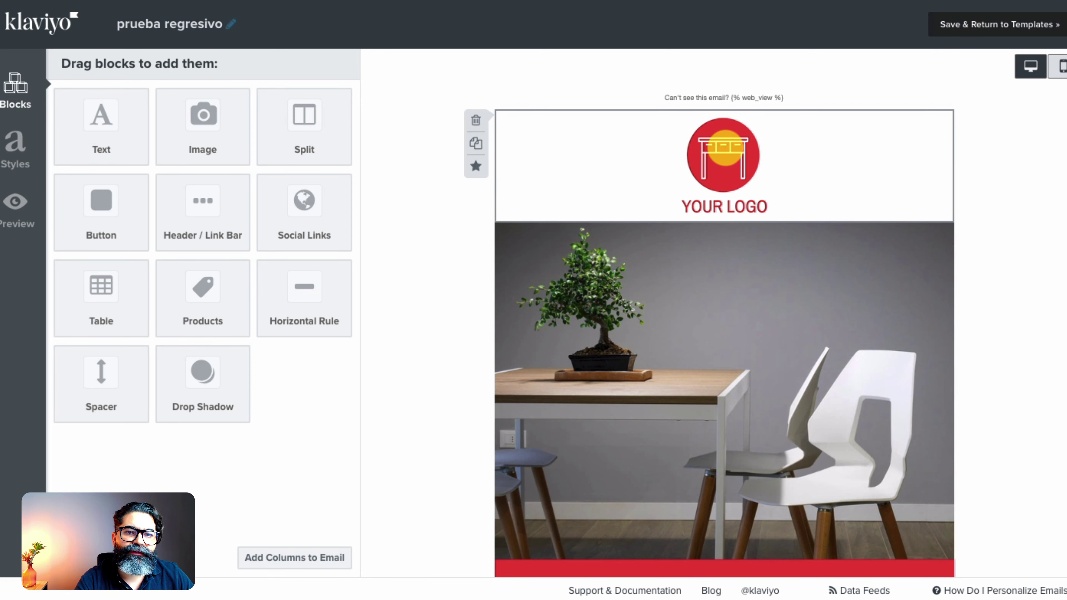
Step: Add a full-width image block between the furniture photos and the unsubscribe footer
scroll(748, 235, "down", 1)
scroll(743, 274, "down", 3)
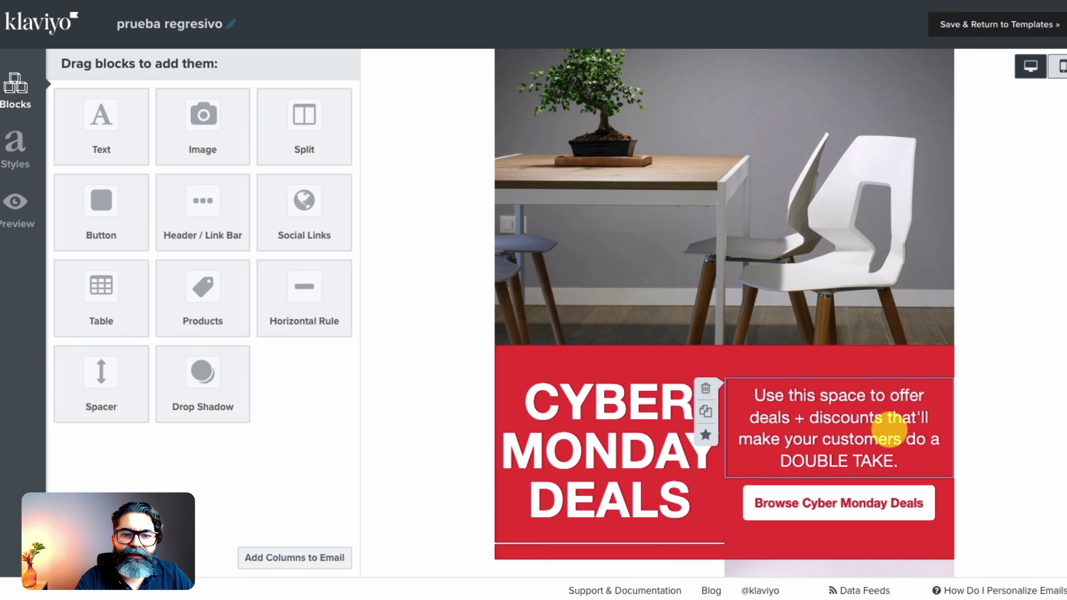
scroll(882, 433, "down", 8)
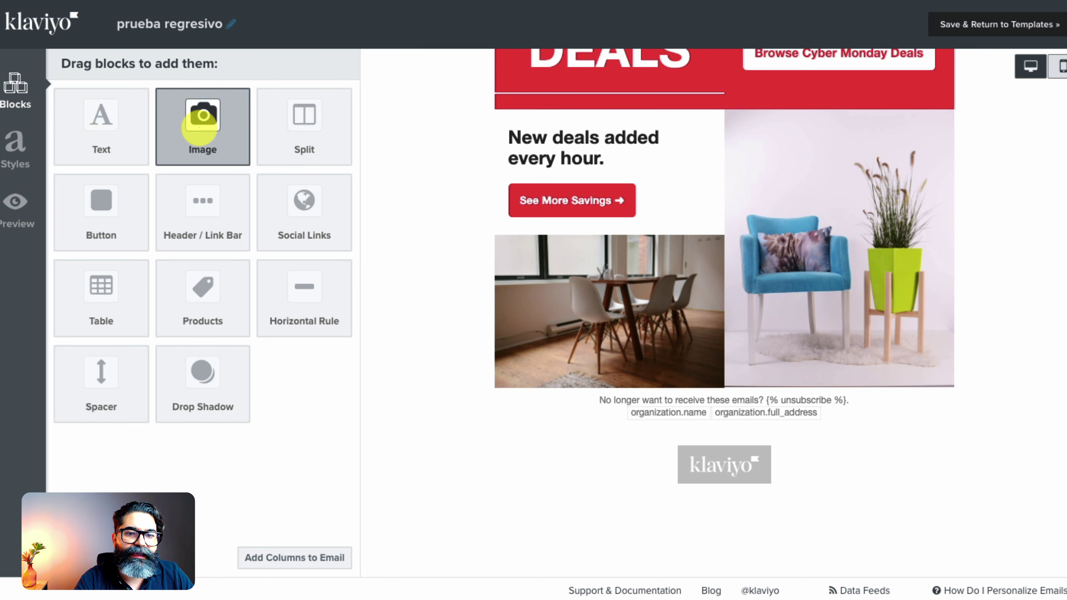
left_click_drag(201, 127, 663, 396)
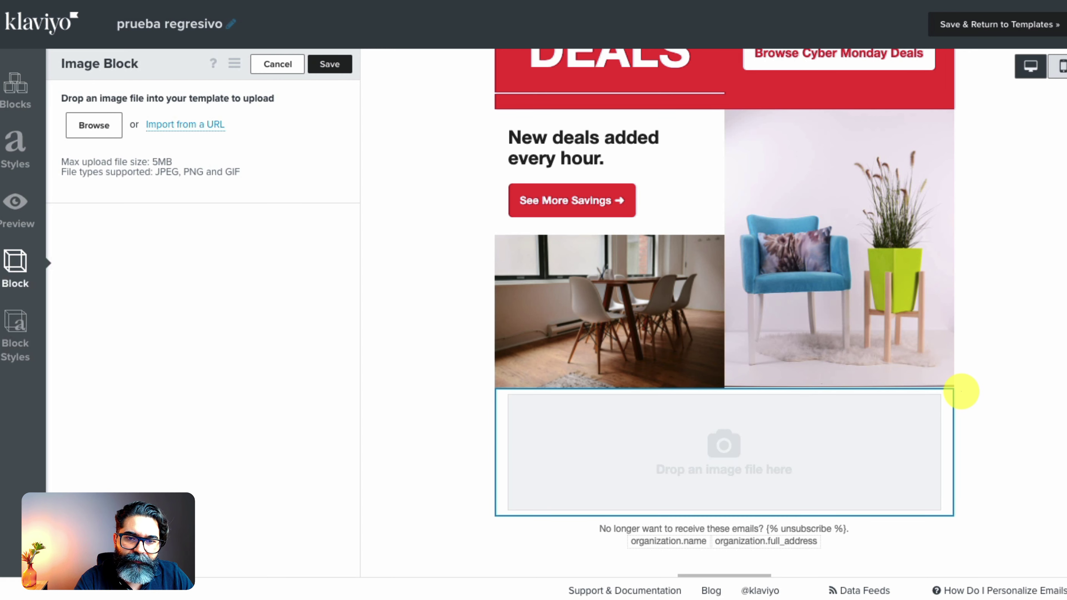
mouse_move(662, 436)
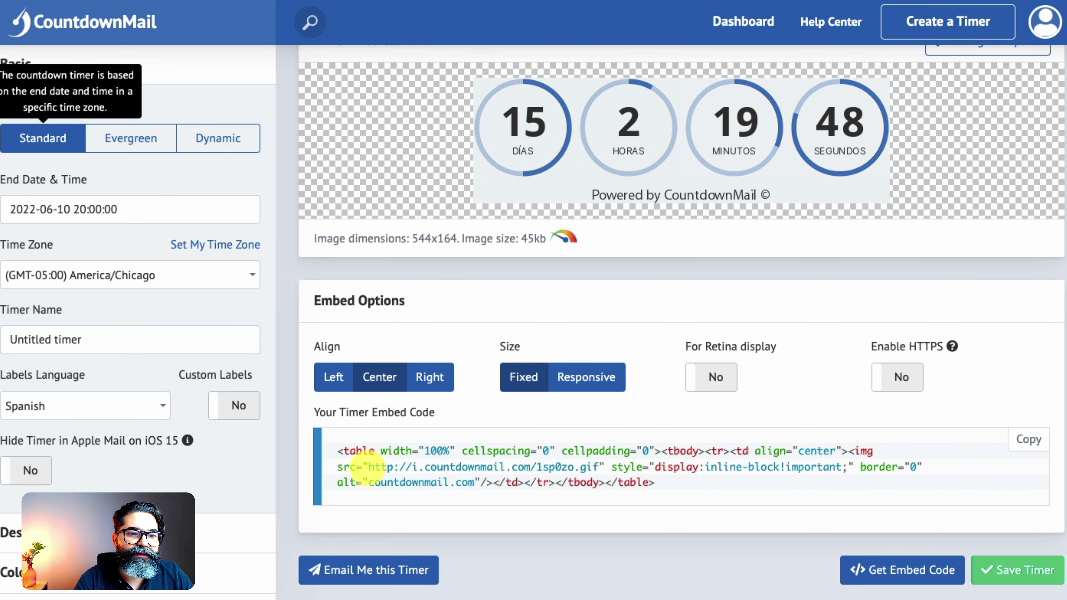
left_click_drag(368, 466, 391, 468)
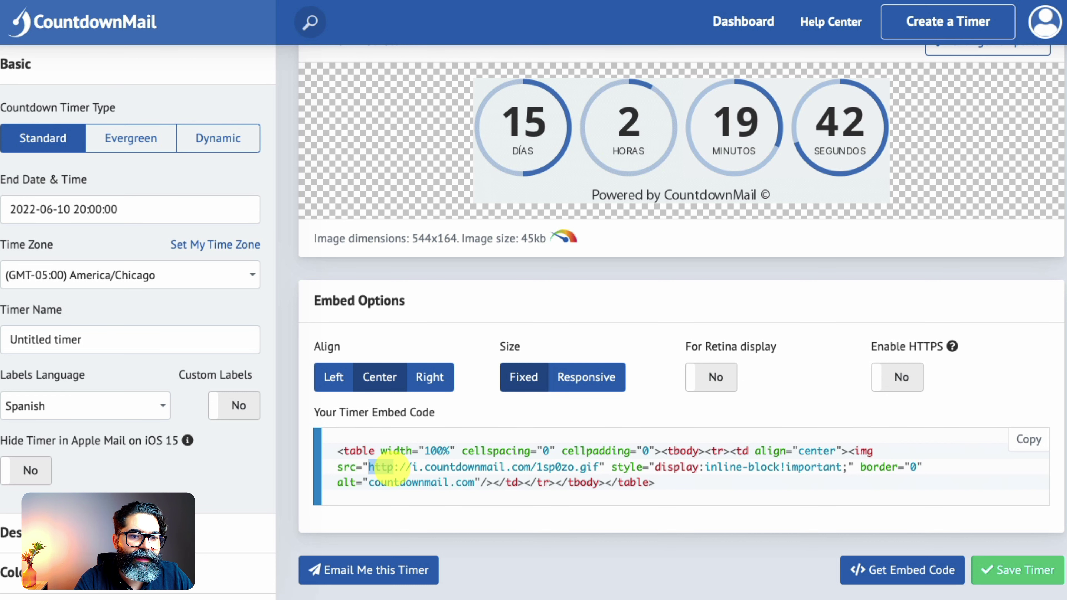
left_click_drag(386, 467, 540, 468)
left_click_drag(638, 479, 798, 471)
key("ctrl+c")
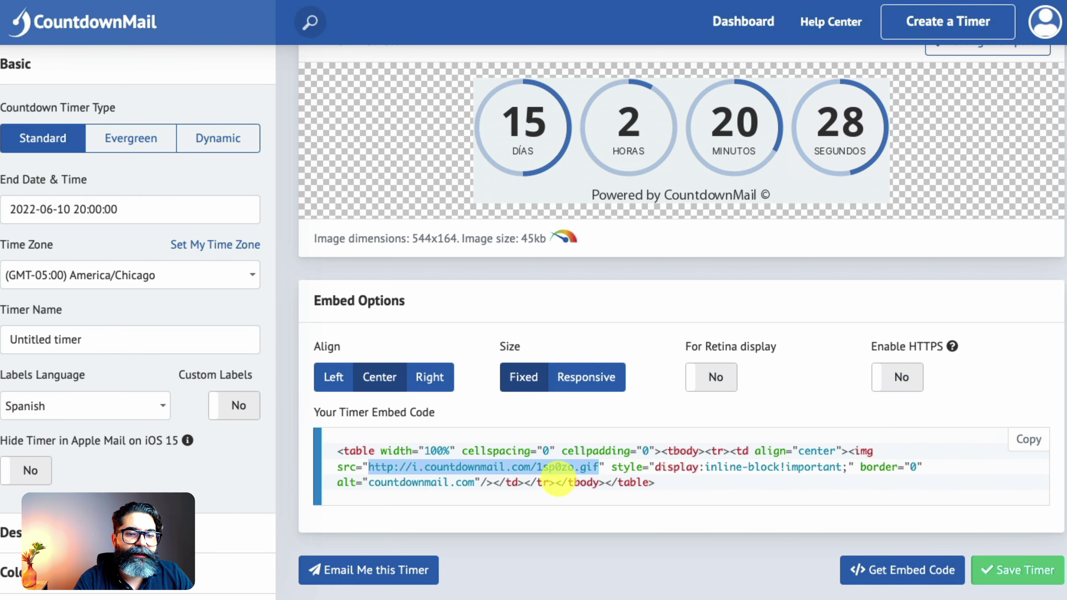
right_click(543, 467)
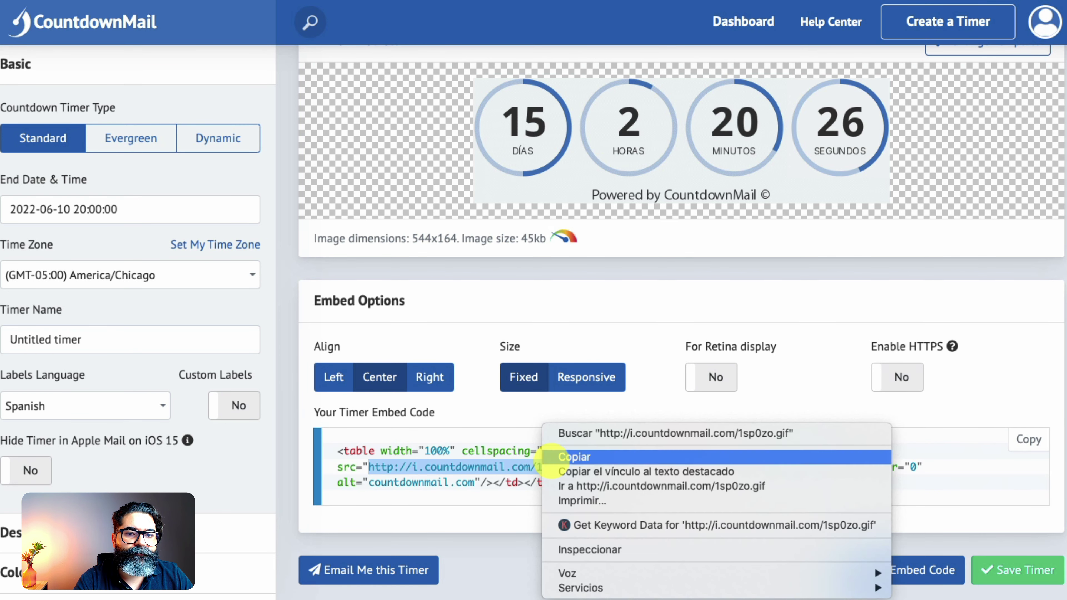
left_click(548, 460)
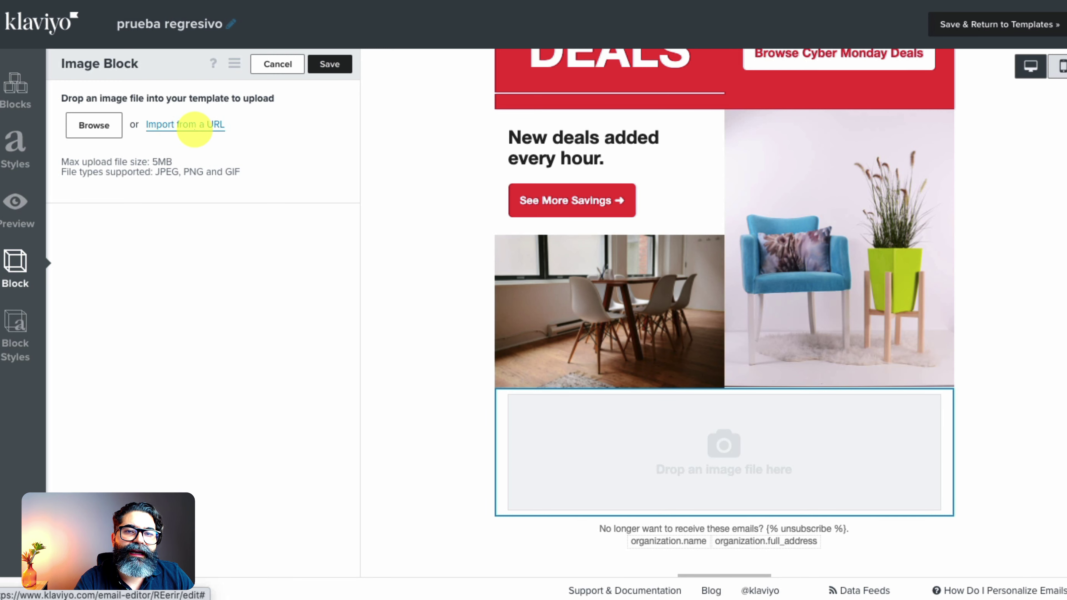
left_click(194, 124)
left_click(460, 131)
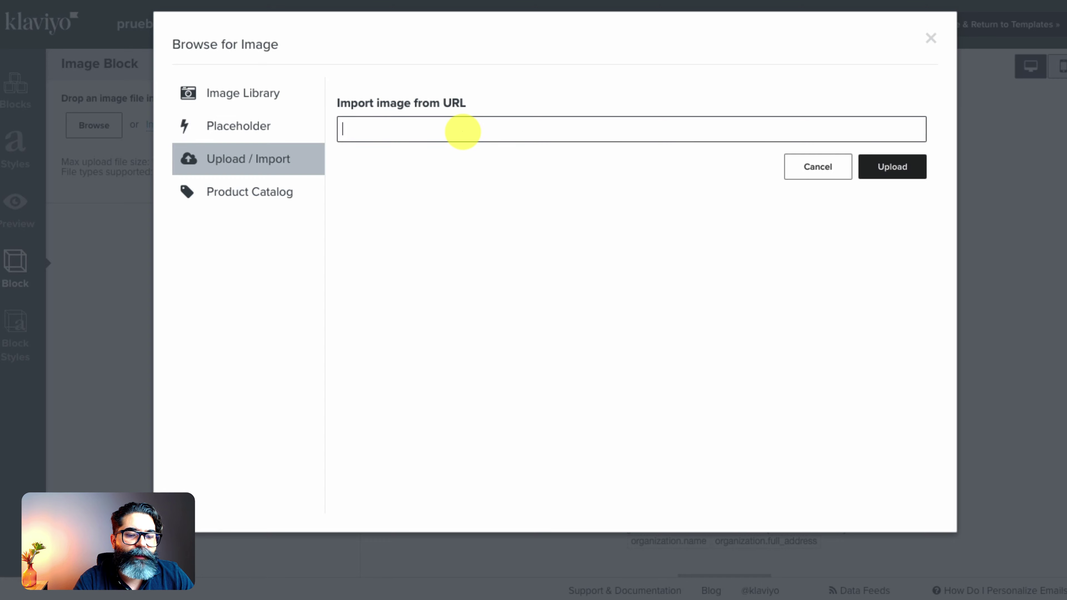
key("ctrl+v")
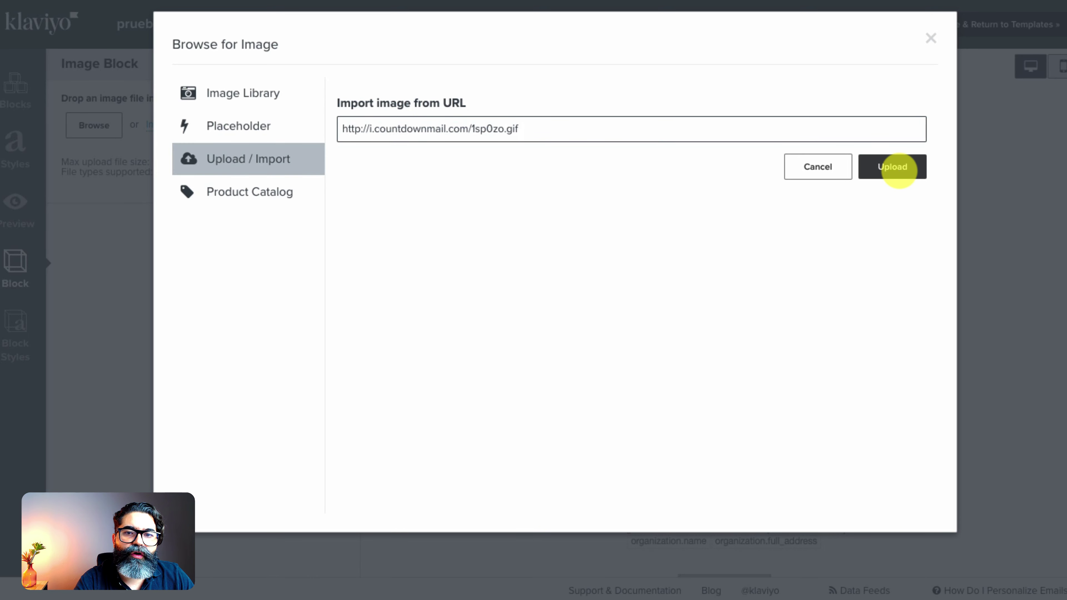
left_click(899, 168)
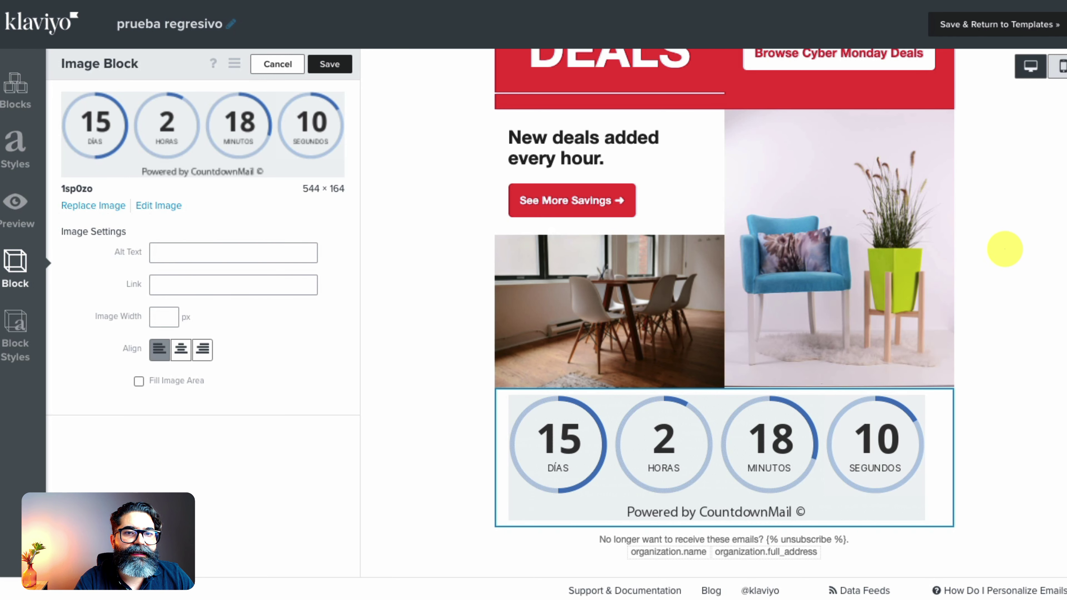
scroll(1012, 345, "up", 10)
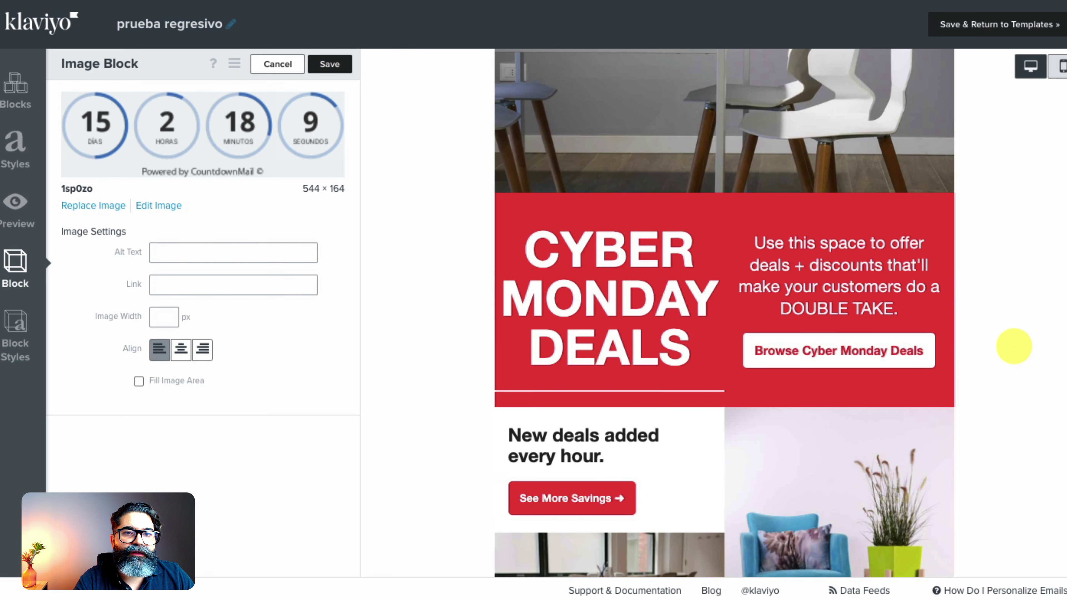
scroll(1014, 345, "down", 10)
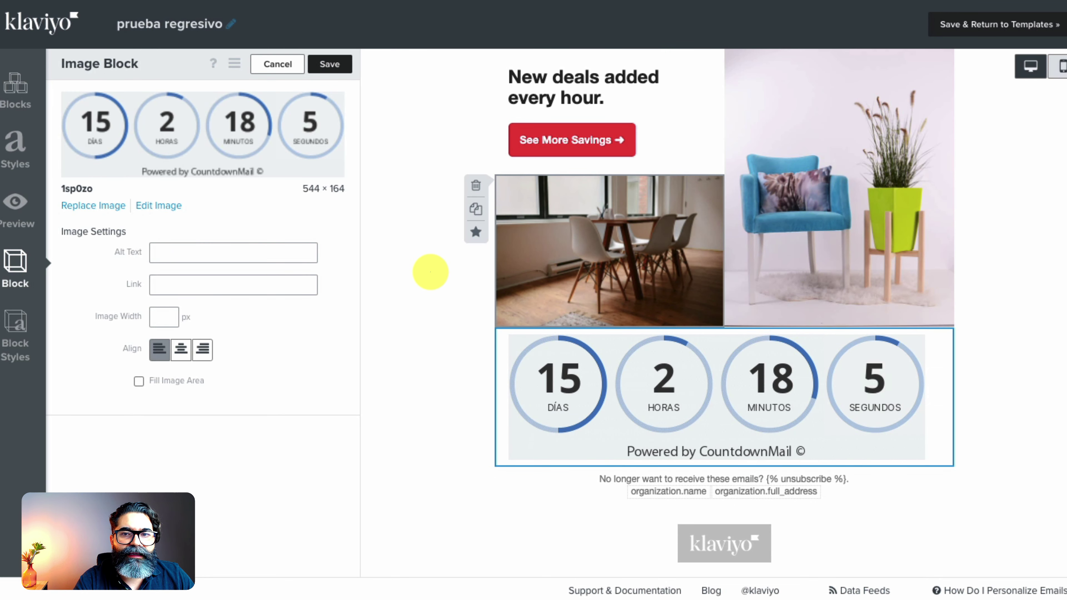
left_click(335, 59)
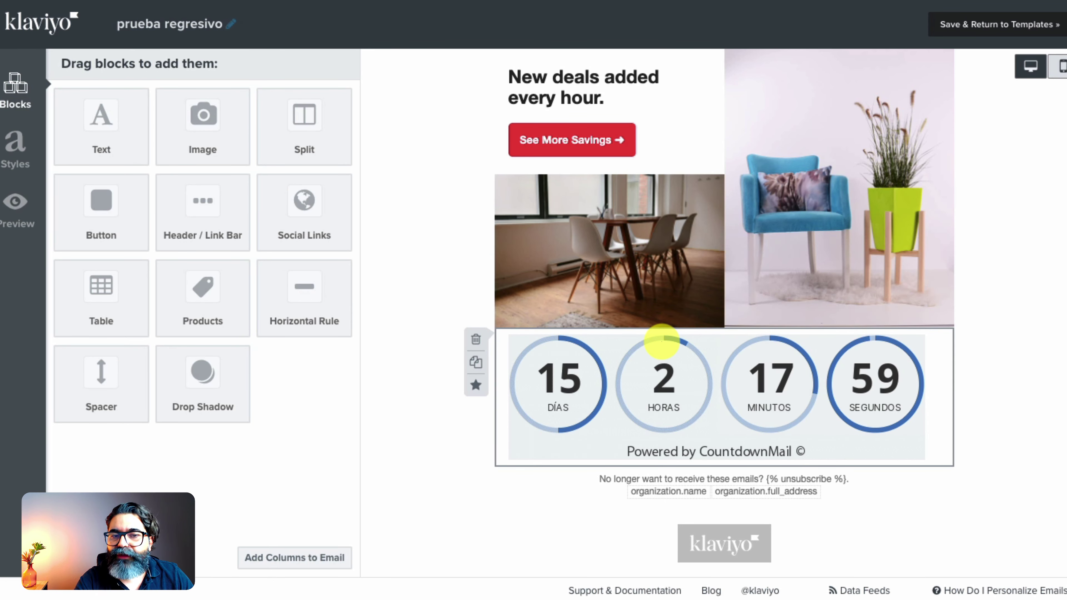
Step: Duplicate the "New deals added every hour." text block
scroll(680, 308, "up", 1)
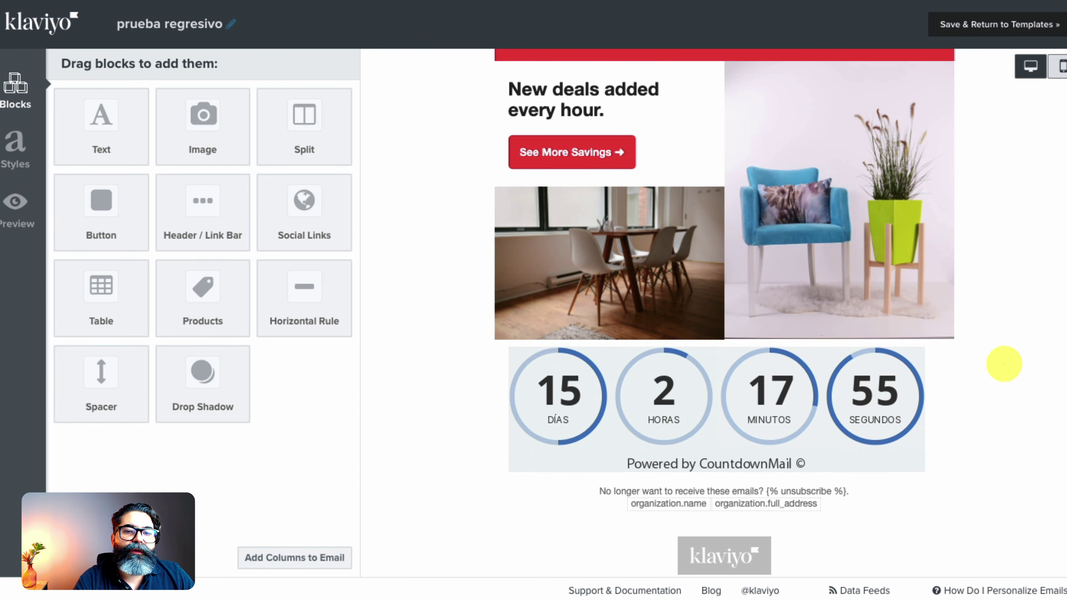
scroll(1003, 363, "down", 1)
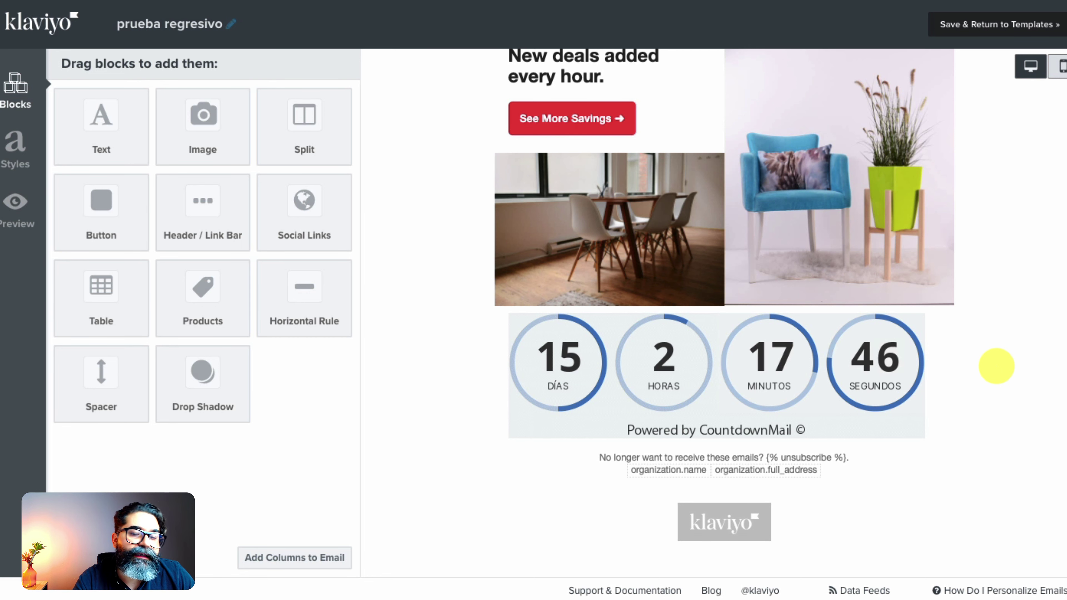
mouse_move(508, 126)
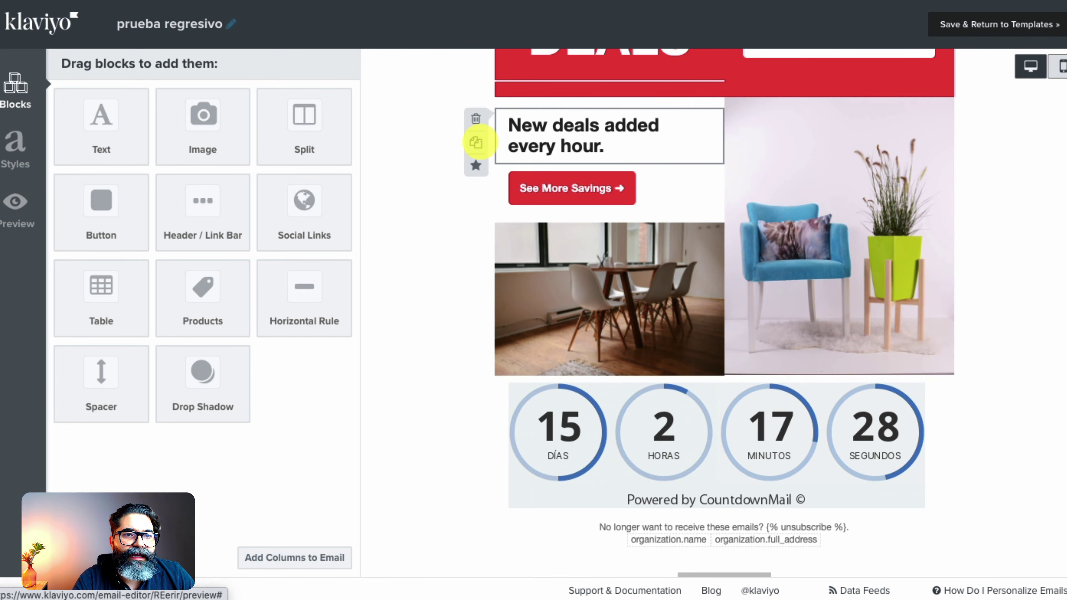
left_click(476, 142)
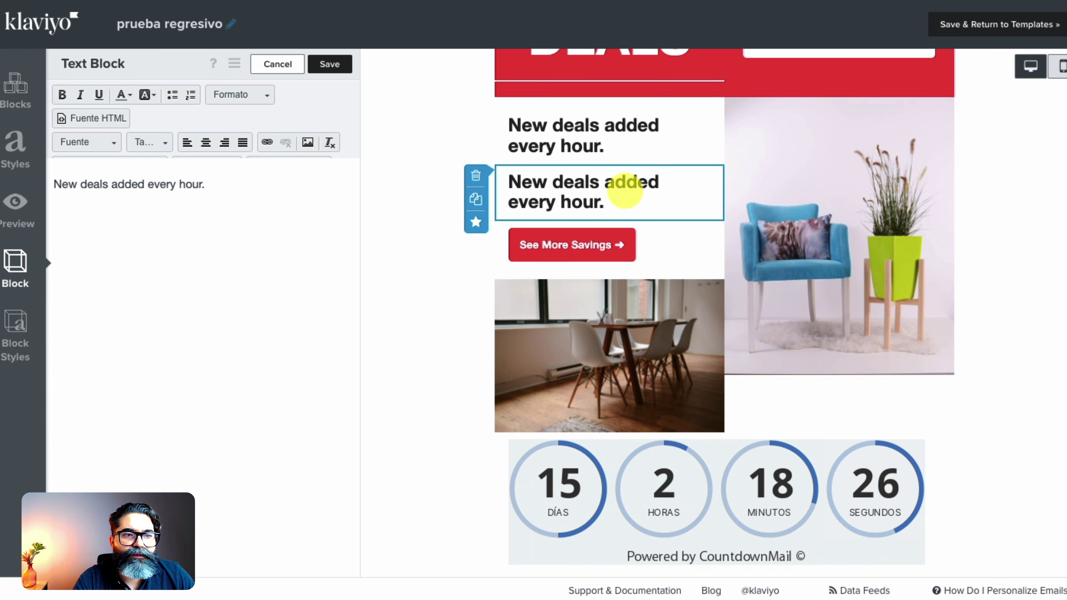
Step: Replace the duplicated block's text with "¡El tiempo se acaba!", save it and move the block directly above the countdown timer
left_click_drag(206, 184, 23, 175)
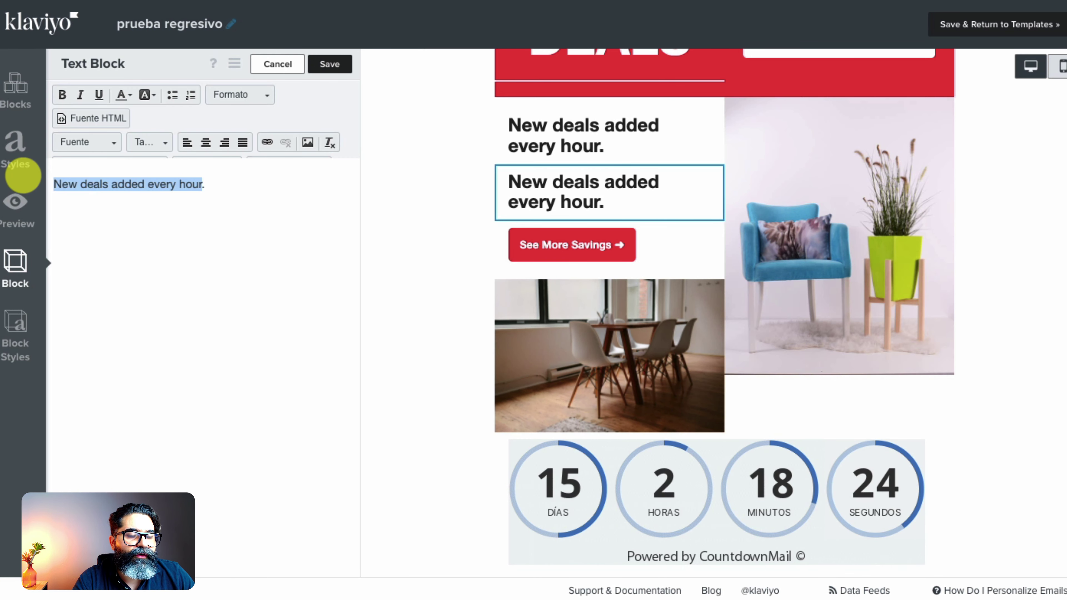
type("El tiempo s")
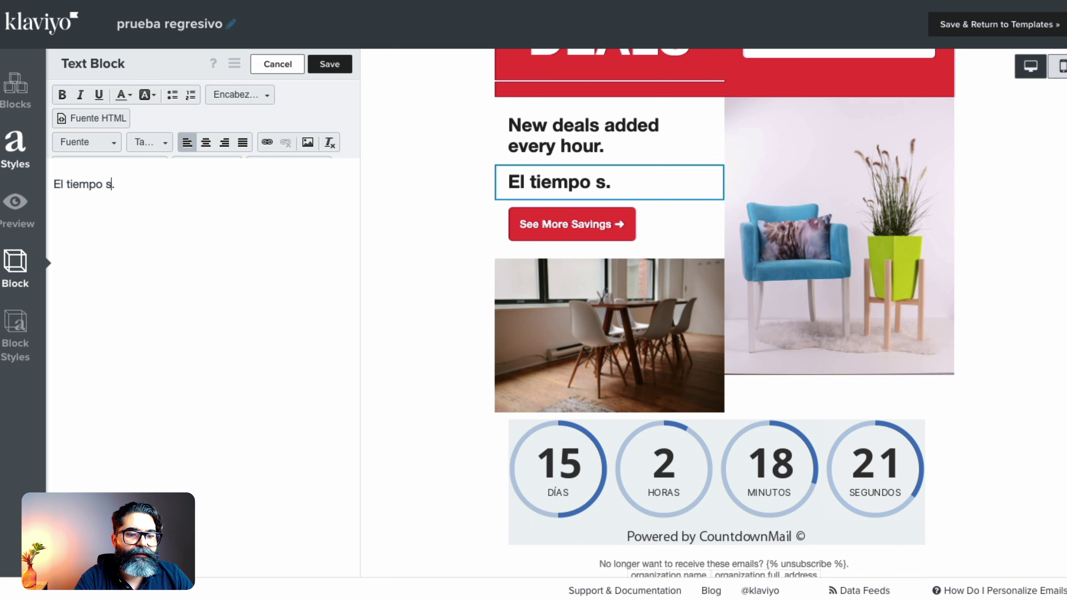
type("e acaba")
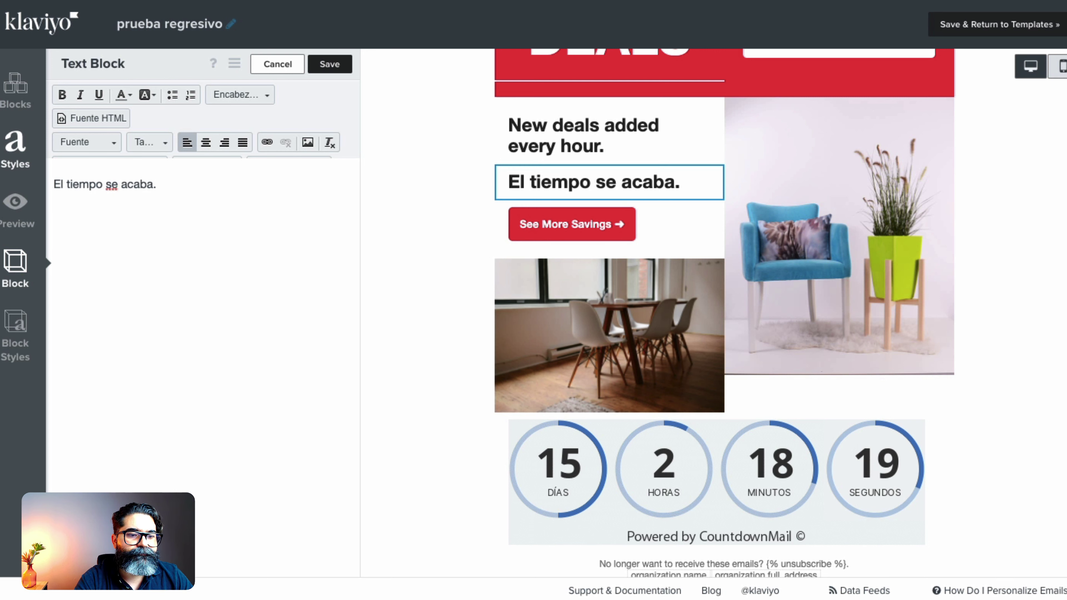
type("!")
key("Delete")
left_click(53, 184)
type("¡")
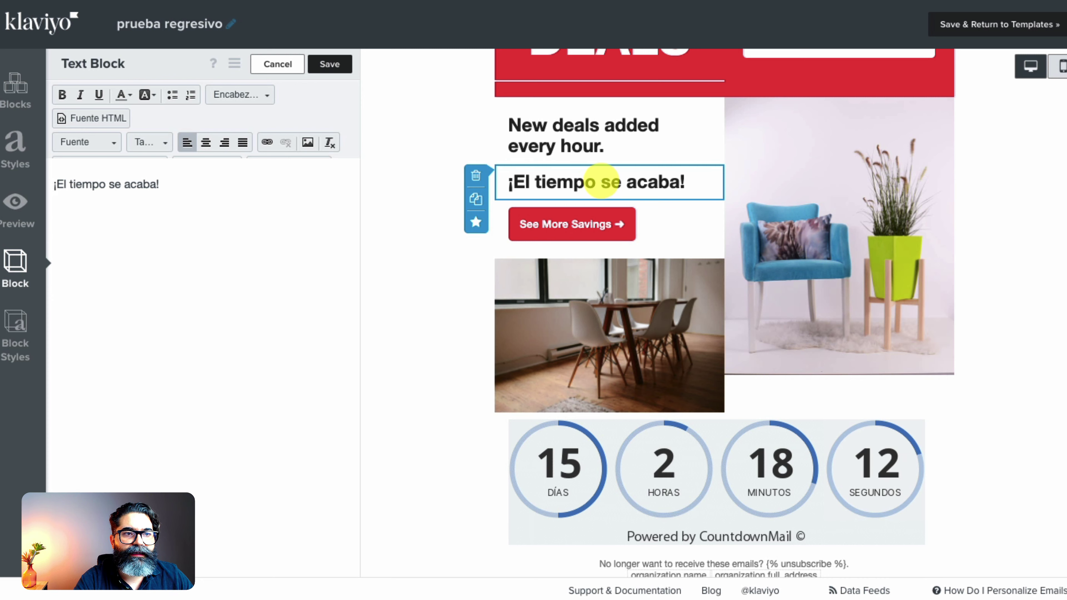
left_click(329, 63)
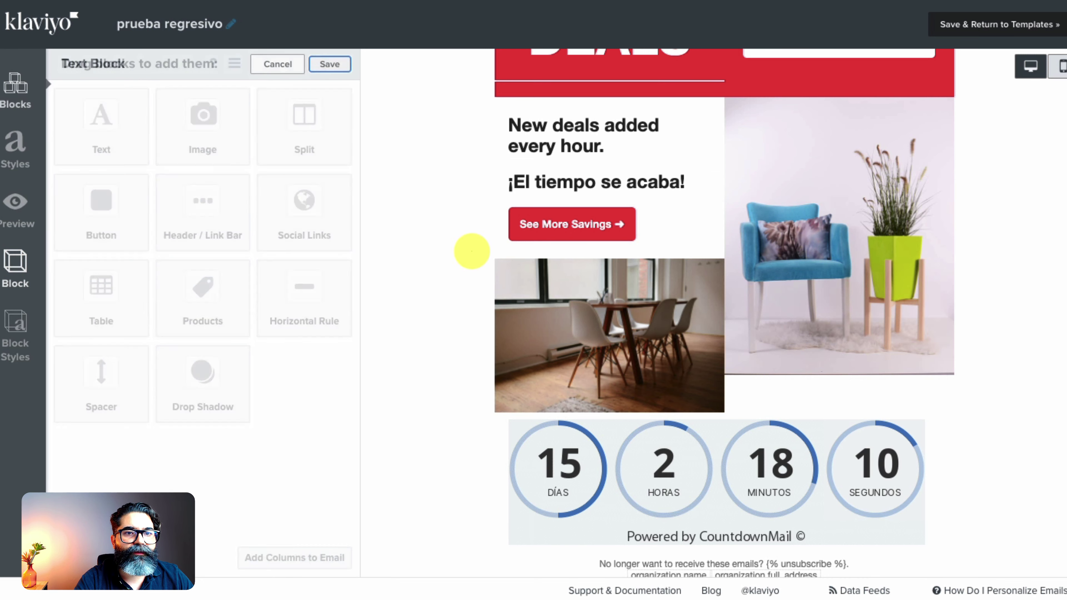
left_click_drag(608, 181, 631, 395)
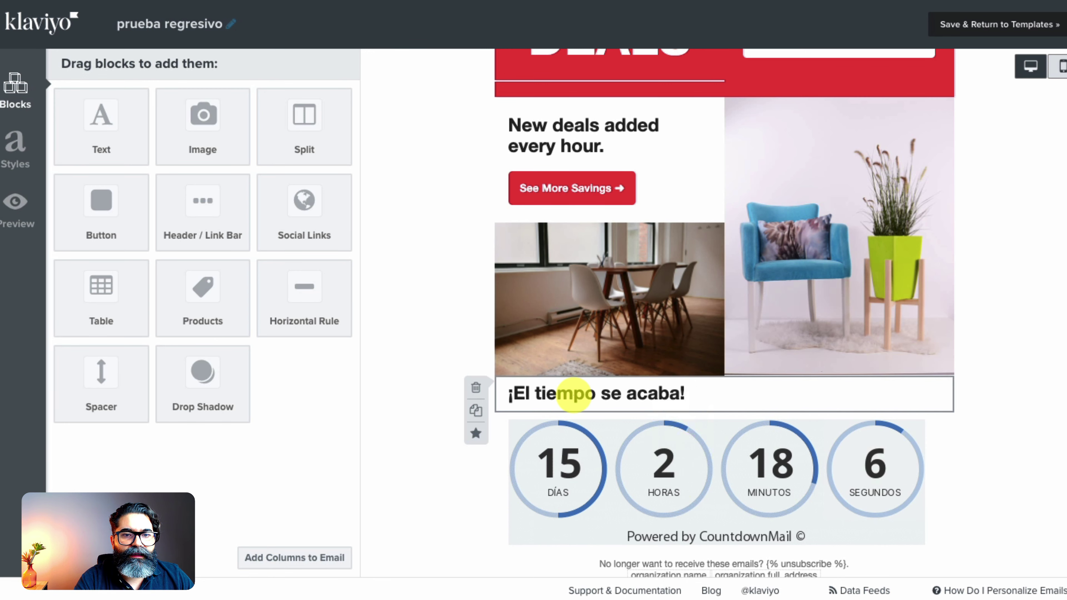
Step: Center the "¡El tiempo se acaba!" text in its block above the countdown timer and check its placement in the email
left_click(574, 395)
left_click(205, 142)
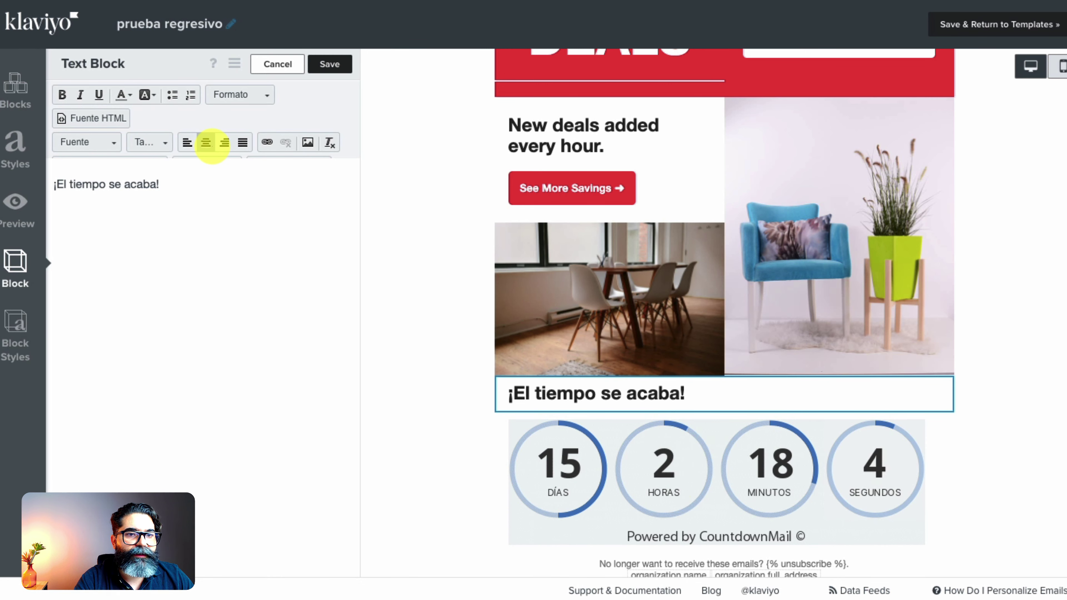
key("Return")
key("Delete")
scroll(1030, 338, "down", 5)
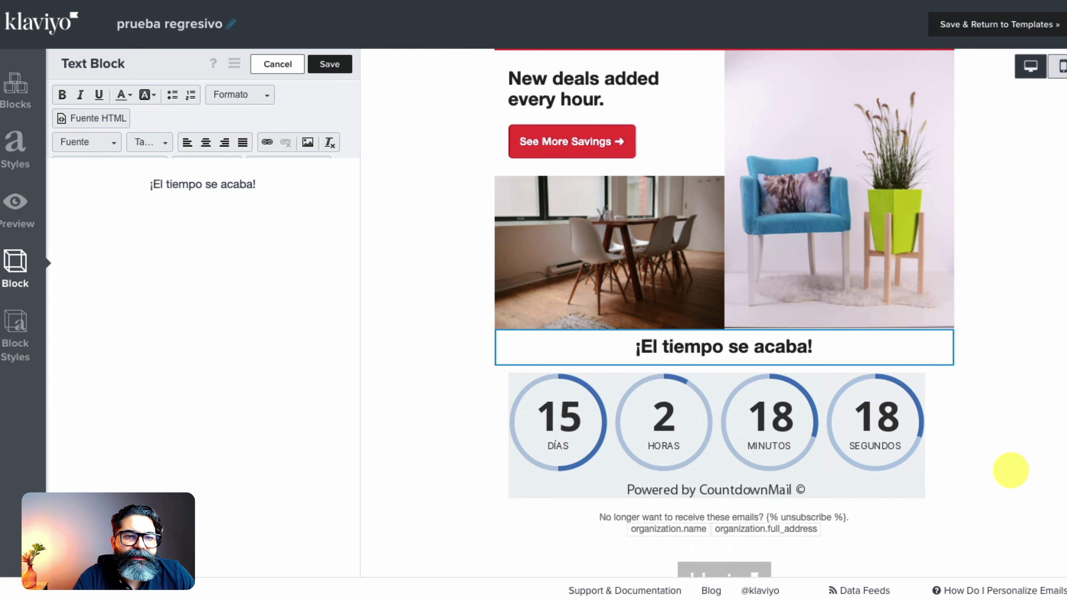
scroll(1012, 470, "up", 5)
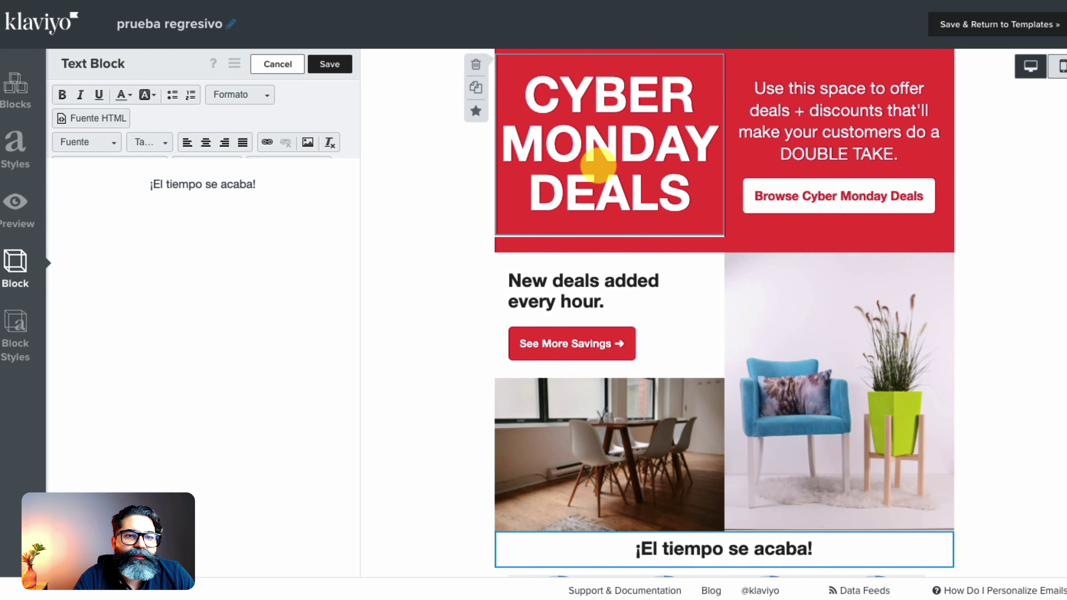
scroll(691, 310, "down", 4)
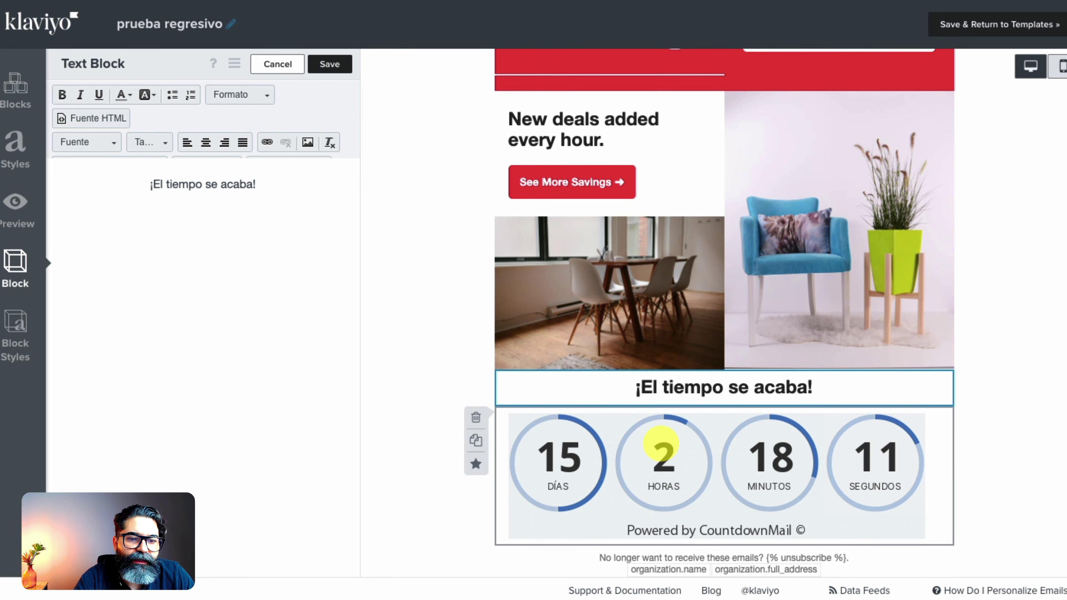
Step: Switch to CountdownMail and review the timer's Design and Colors settings alongside its preview and embed options
left_click(484, 1)
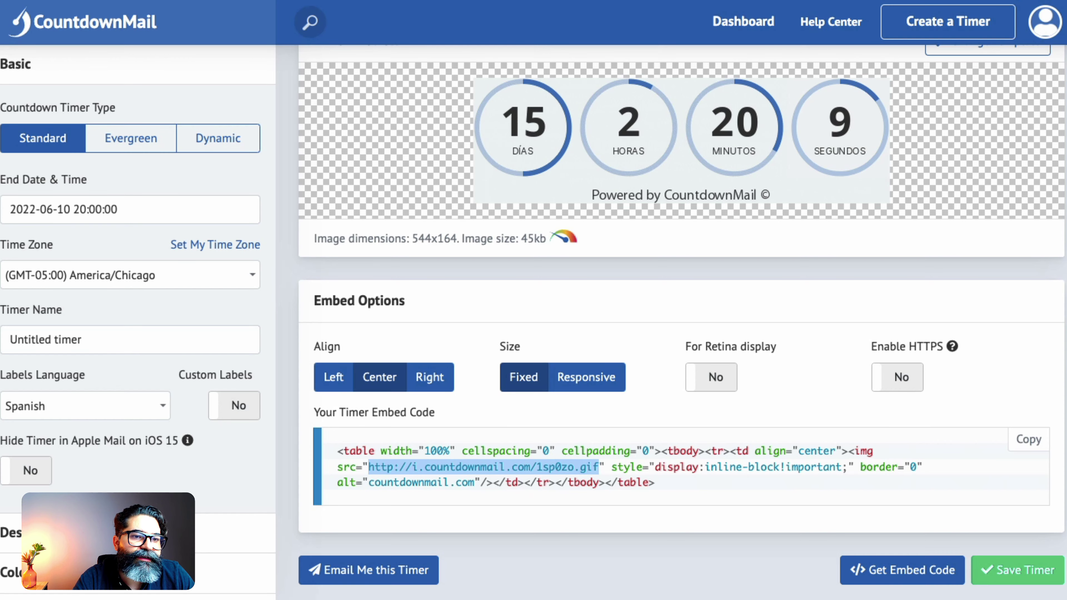
scroll(252, 412, "down", 3)
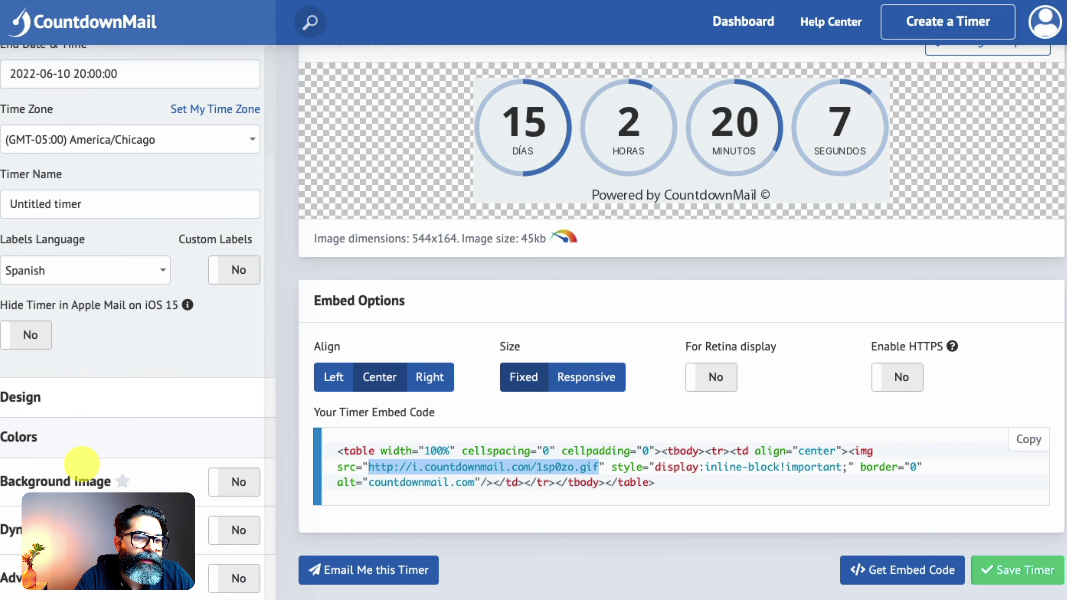
left_click(55, 397)
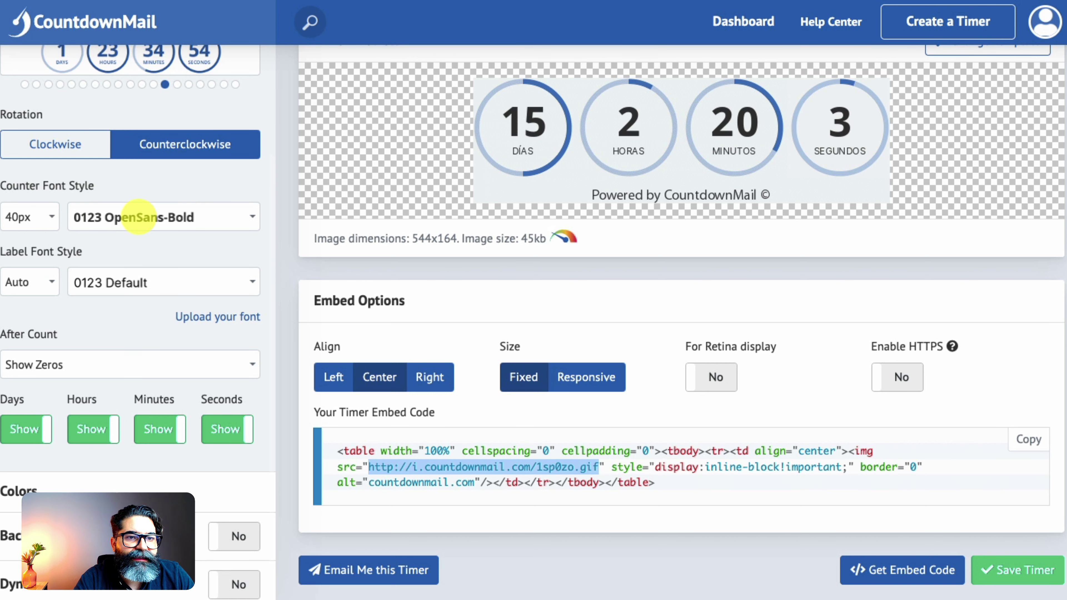
scroll(48, 246, "down", 2)
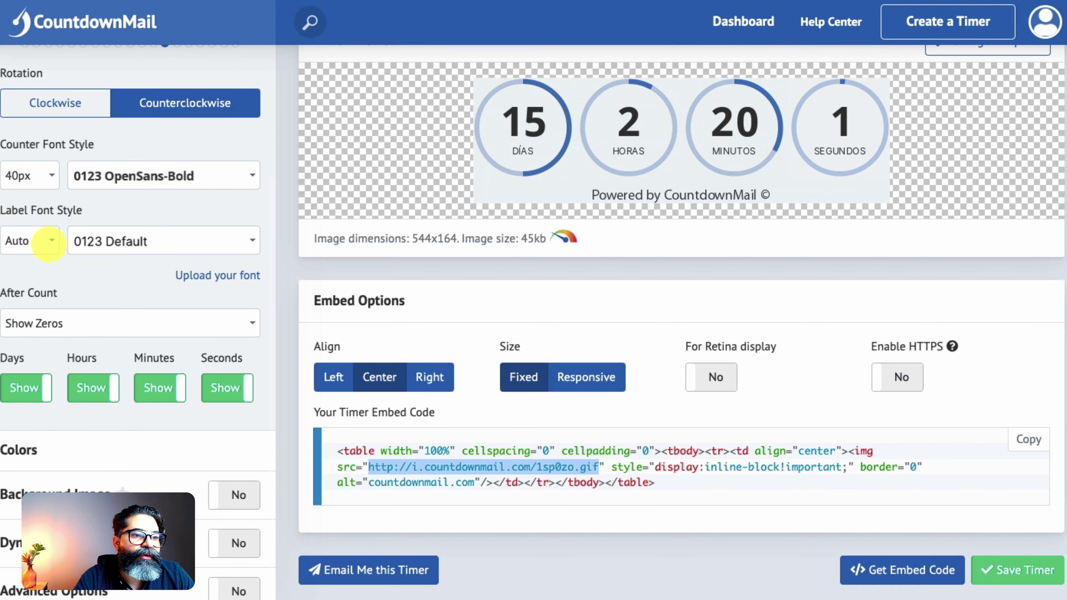
left_click(76, 435)
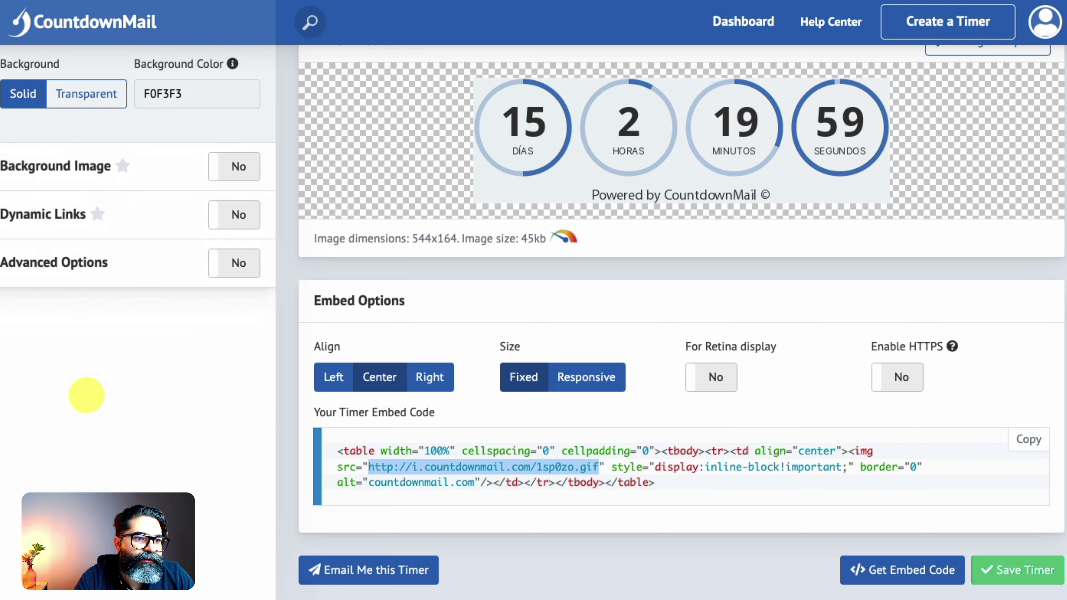
scroll(93, 219, "up", 5)
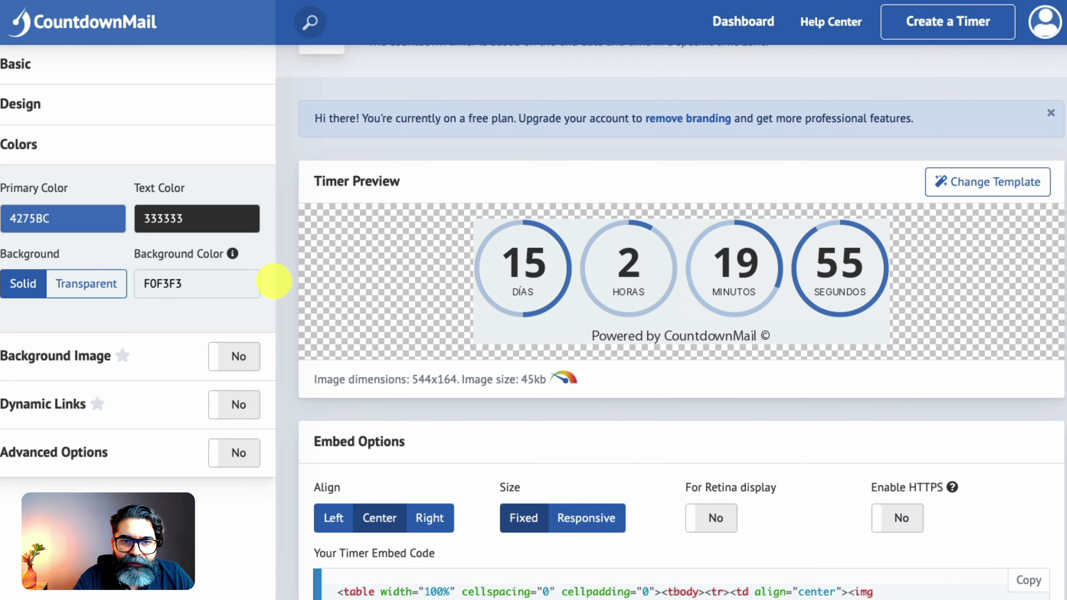
scroll(335, 310, "down", 1)
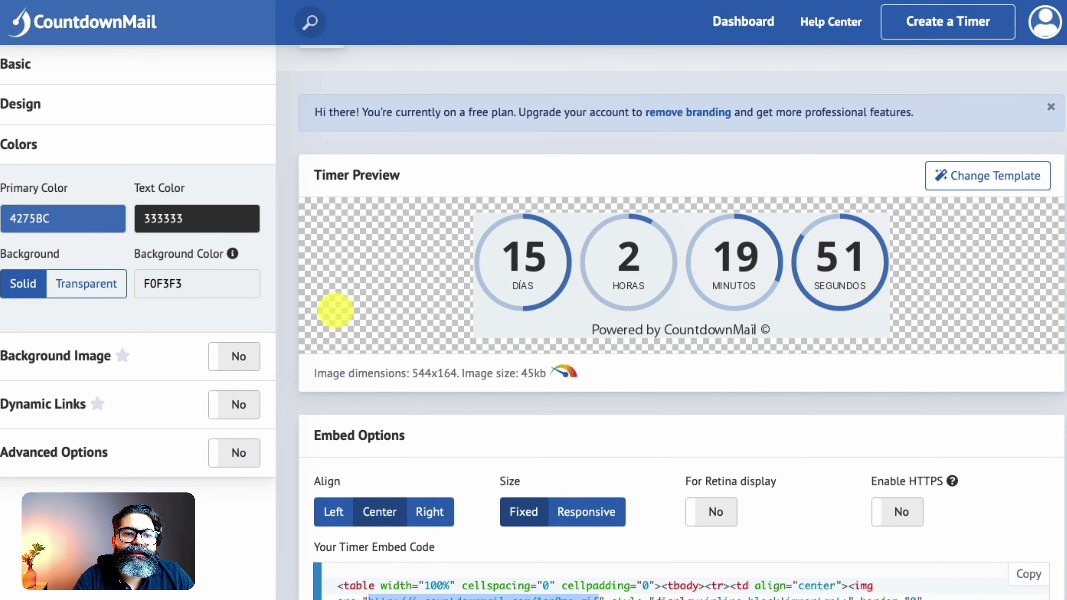
scroll(335, 310, "down", 1)
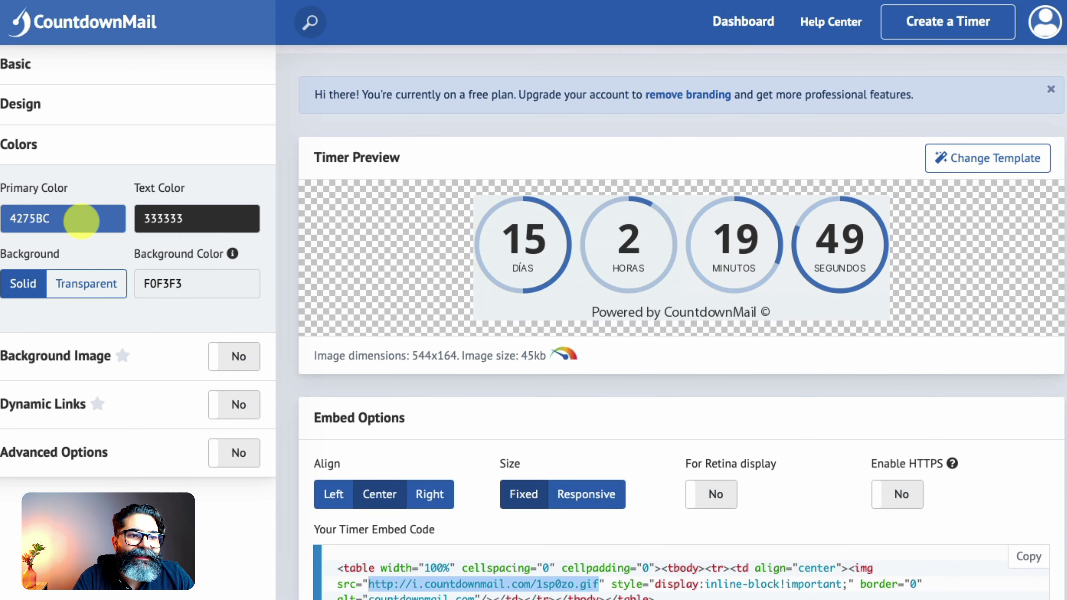
scroll(398, 310, "down", 1)
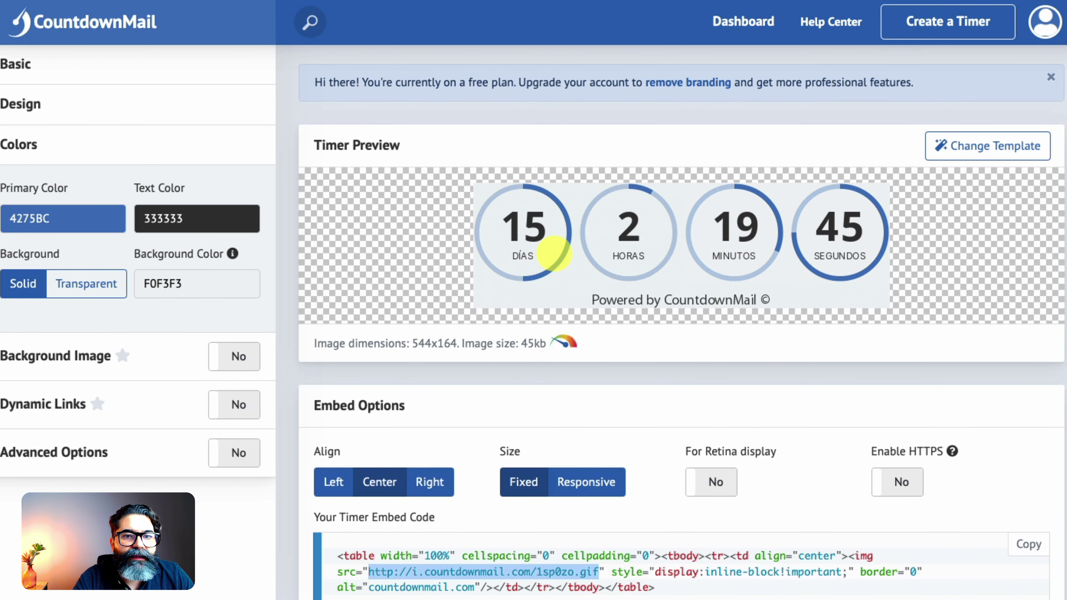
scroll(541, 272, "down", 5)
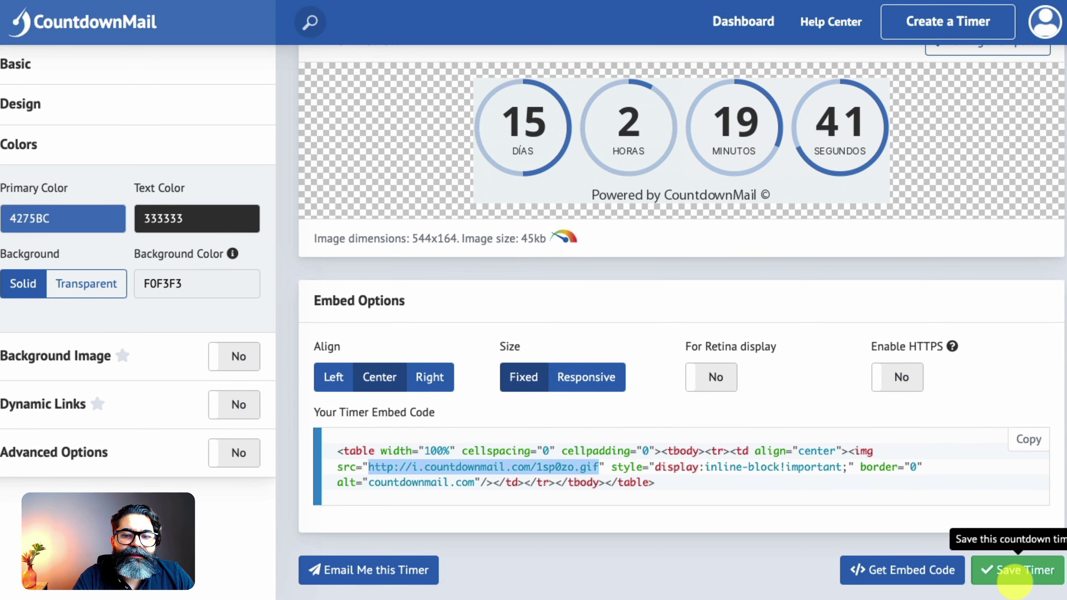
Step: Save the countdown timer and return to the email template in Klaviyo
left_click(1015, 582)
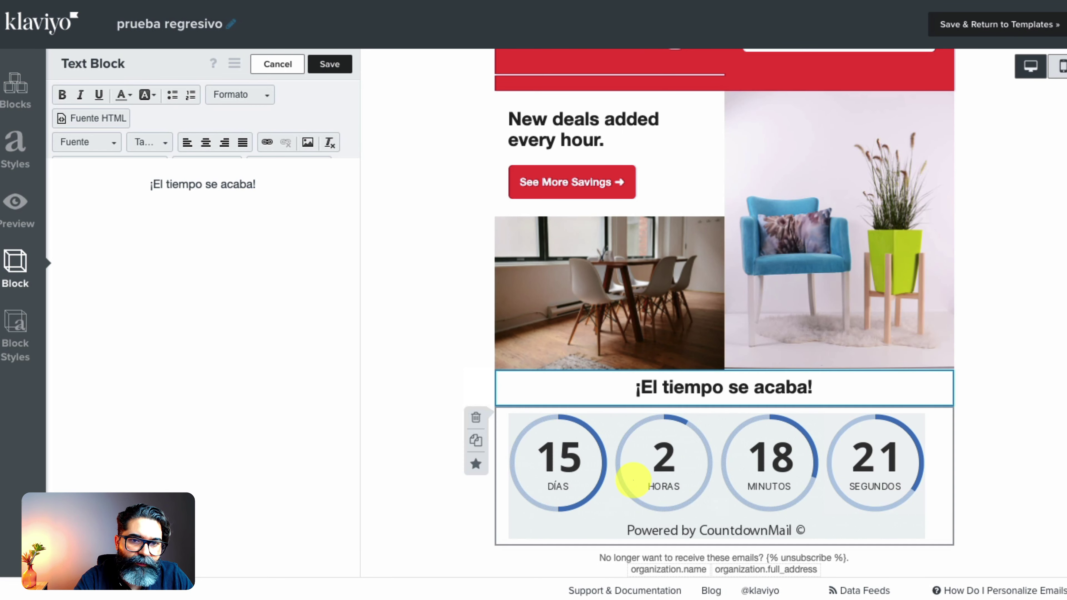
left_click(633, 479)
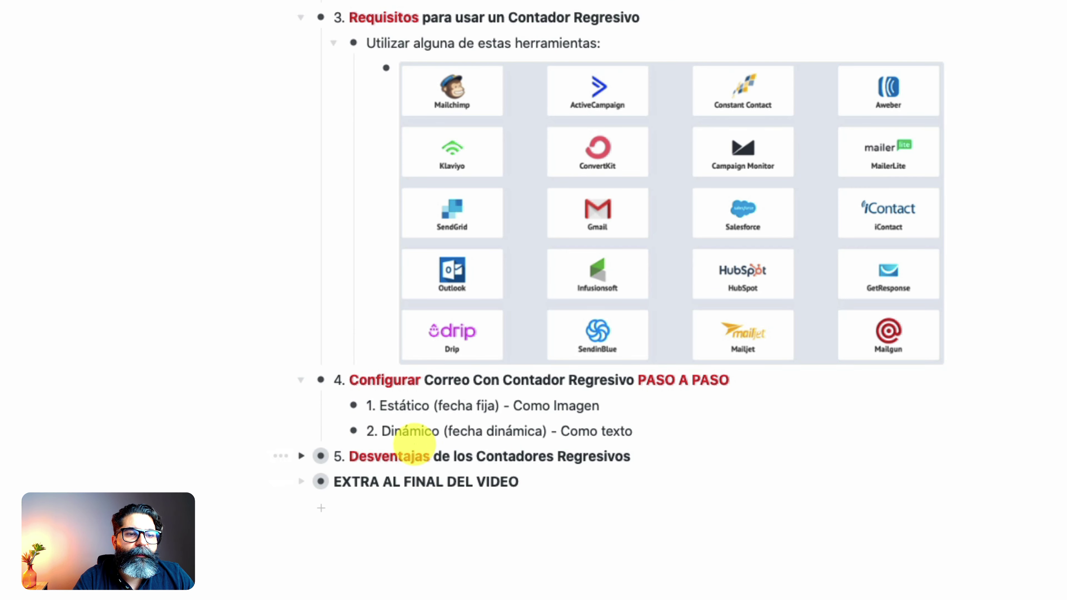